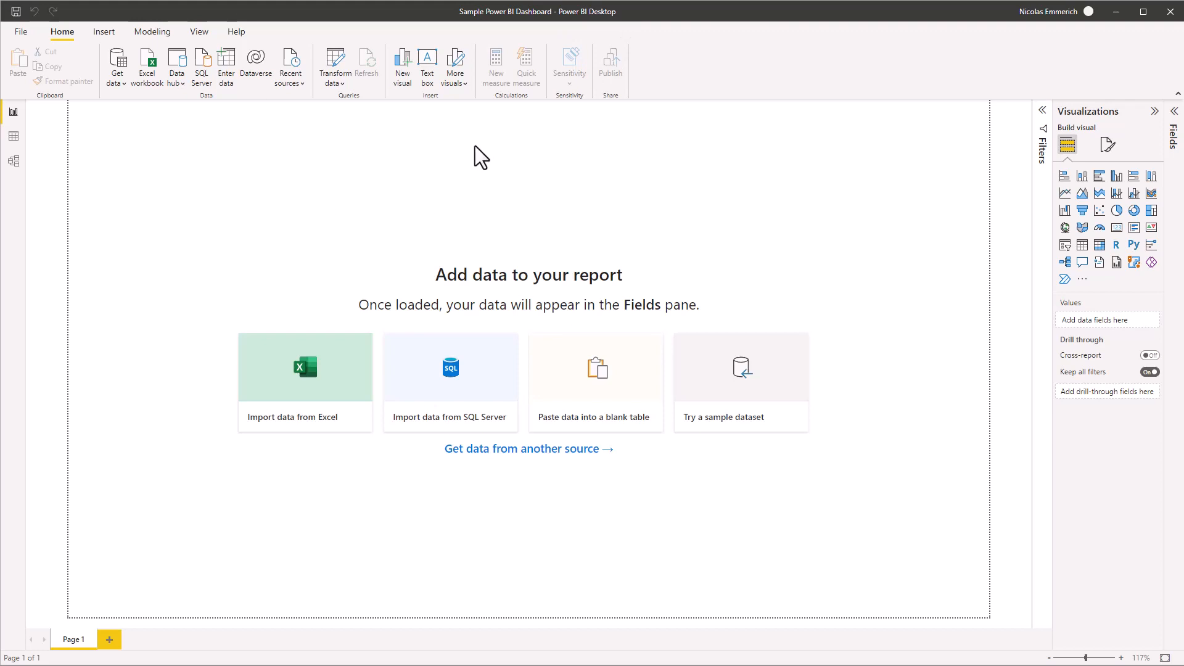
- Import the Excel workbook test.xlsx from D:\Test and load its Table1 into the report
click(301, 397)
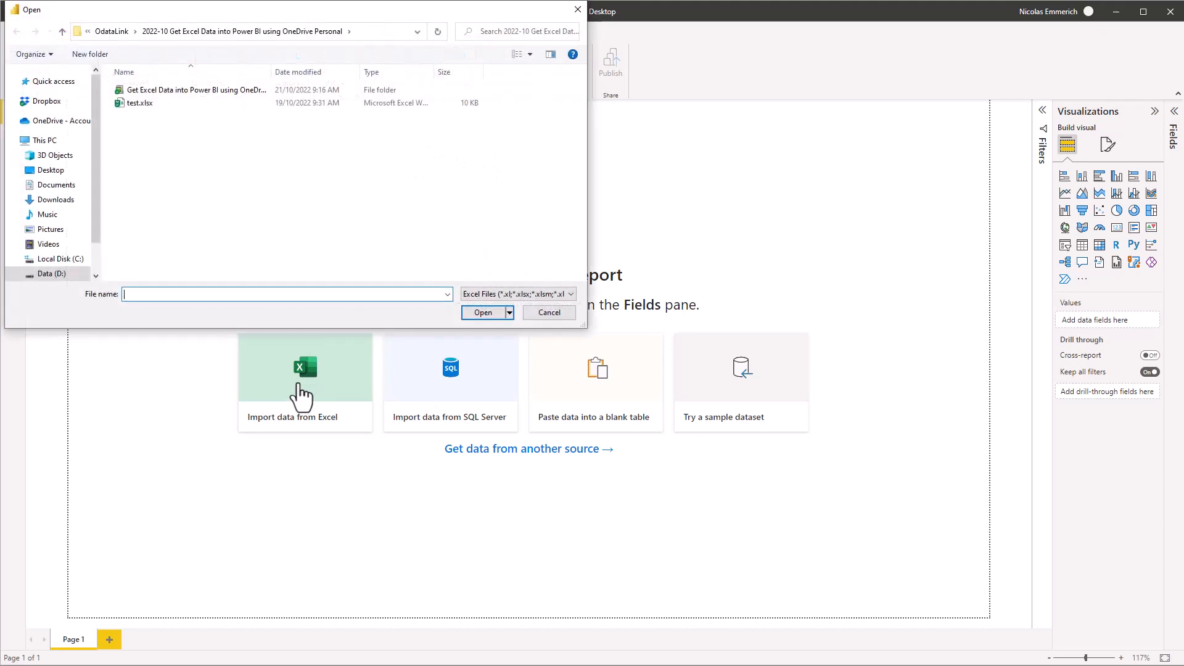
text(D:\Test)
key(Return)
click(139, 143)
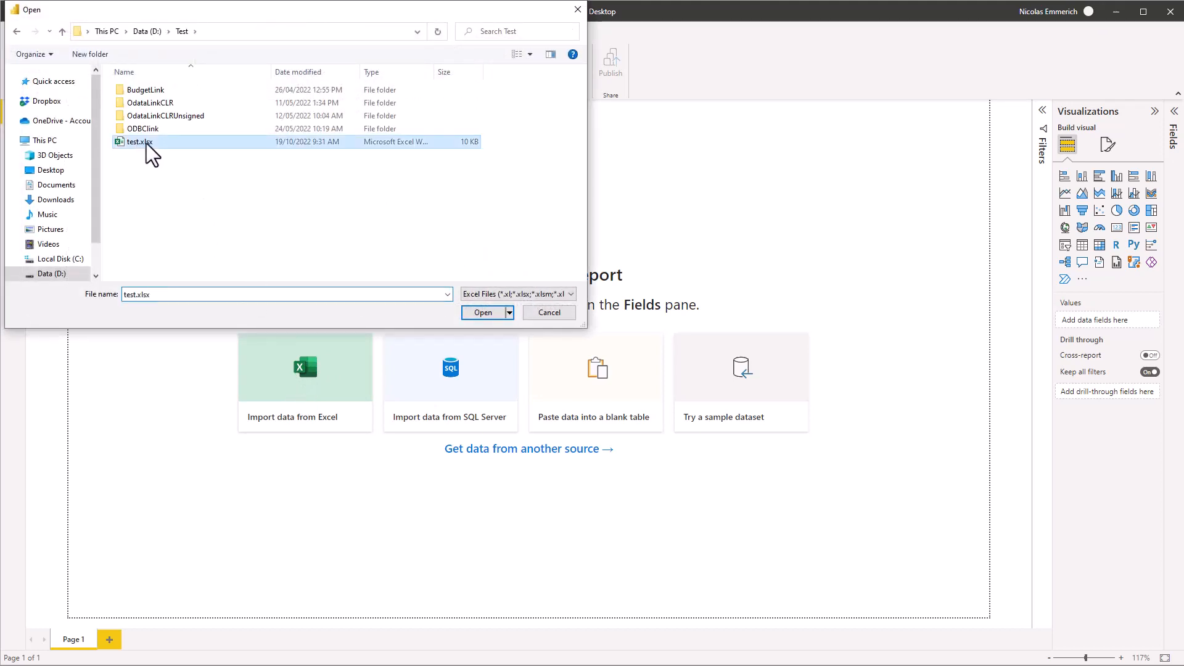
click(481, 312)
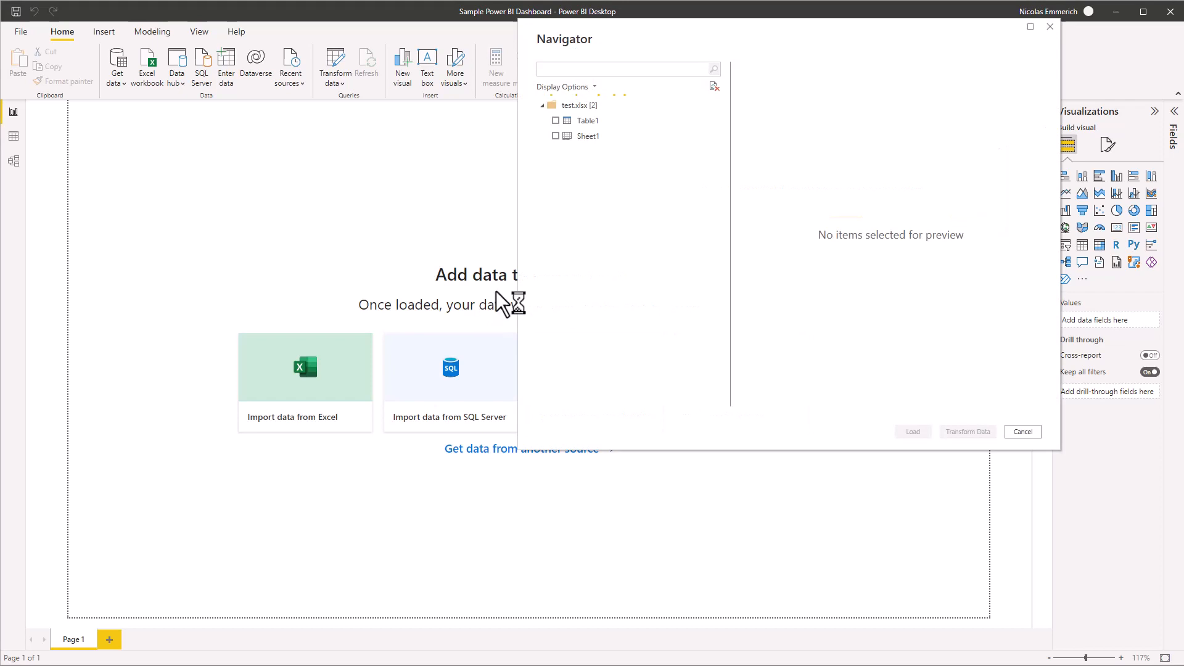
click(576, 120)
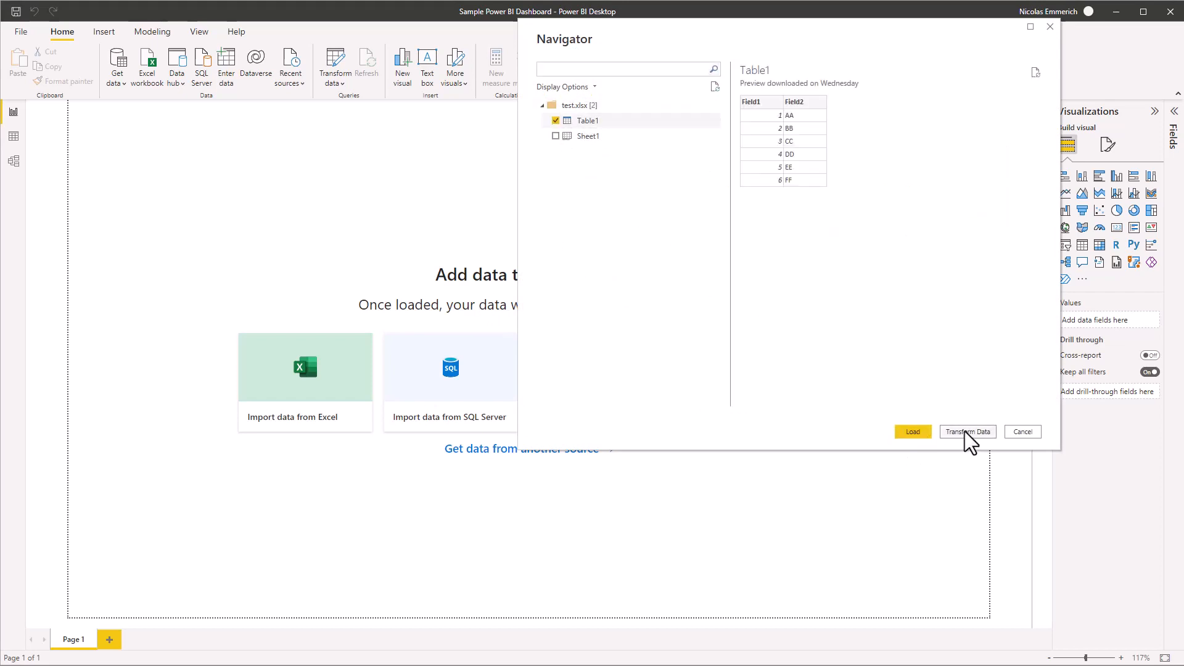
click(926, 429)
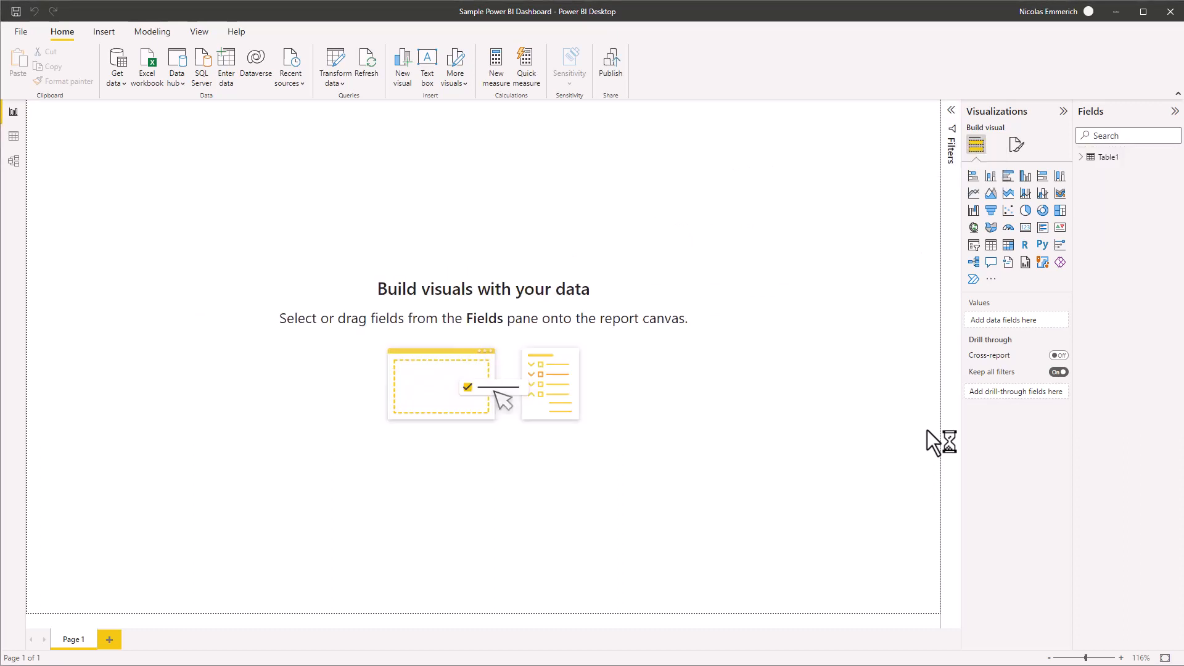
- Open the Table1 query for editing and select the local workbook path in its Source step formula
right_click(1104, 159)
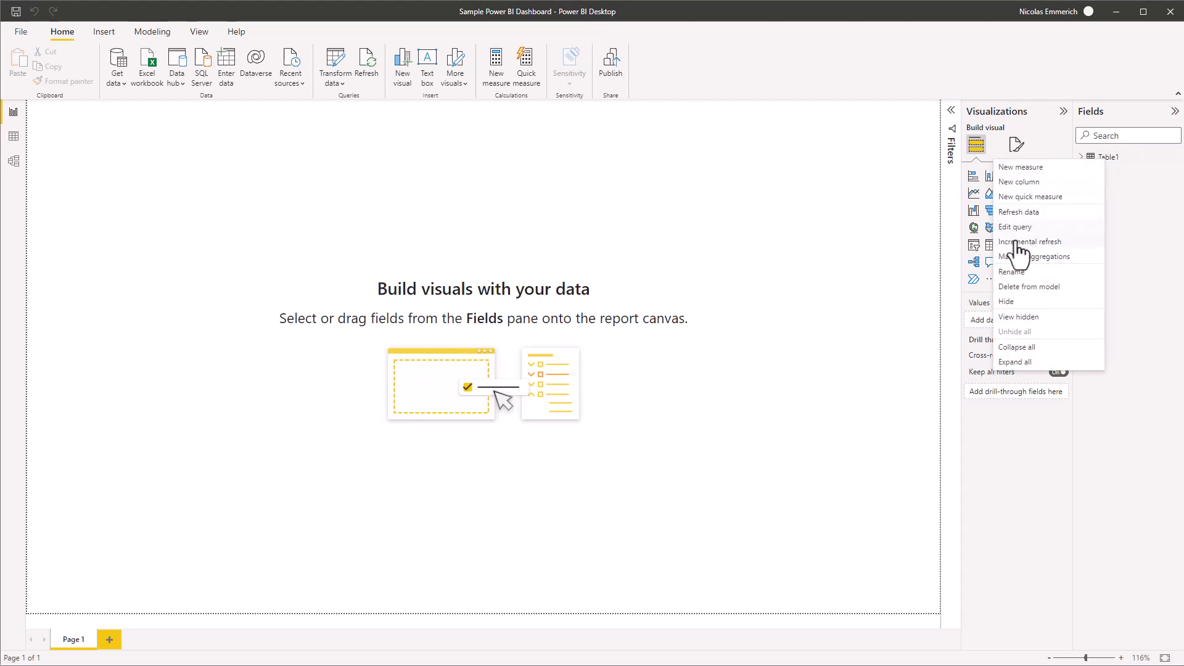
click(1018, 227)
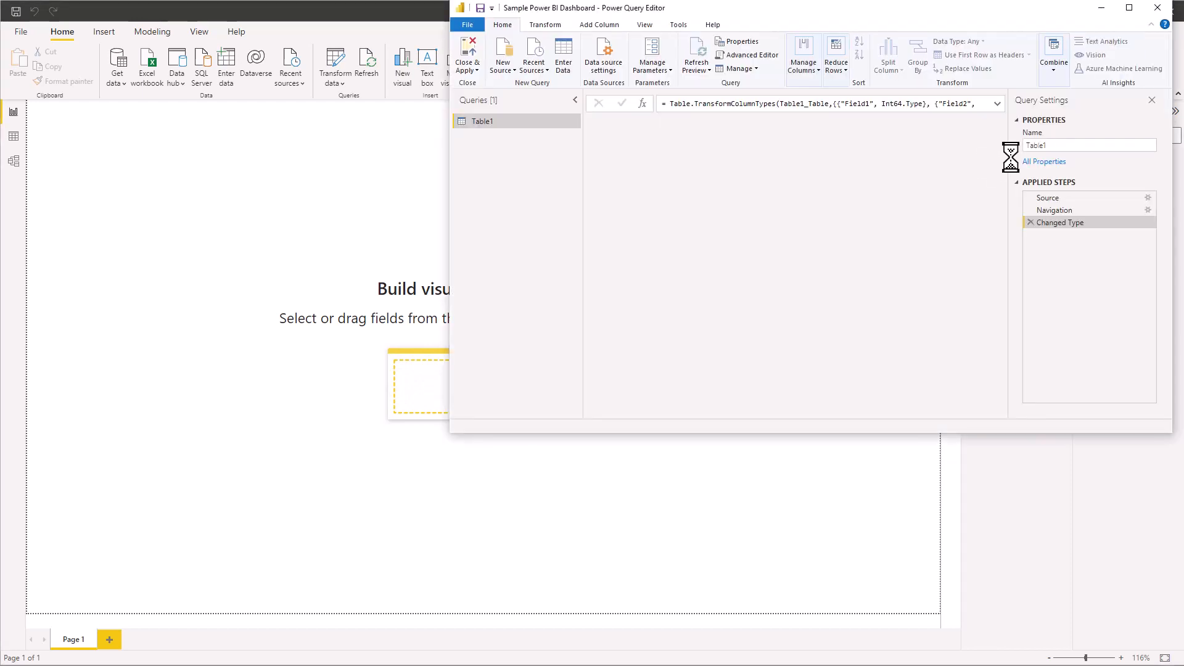
click(1048, 197)
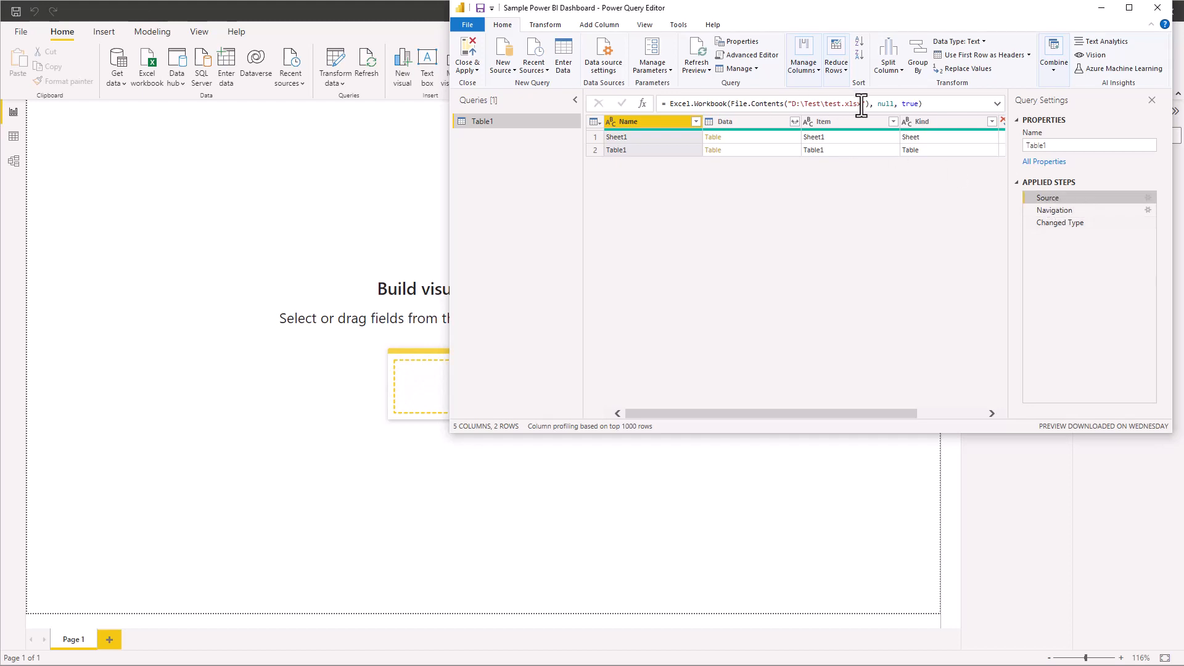
drag(671, 105, 877, 105)
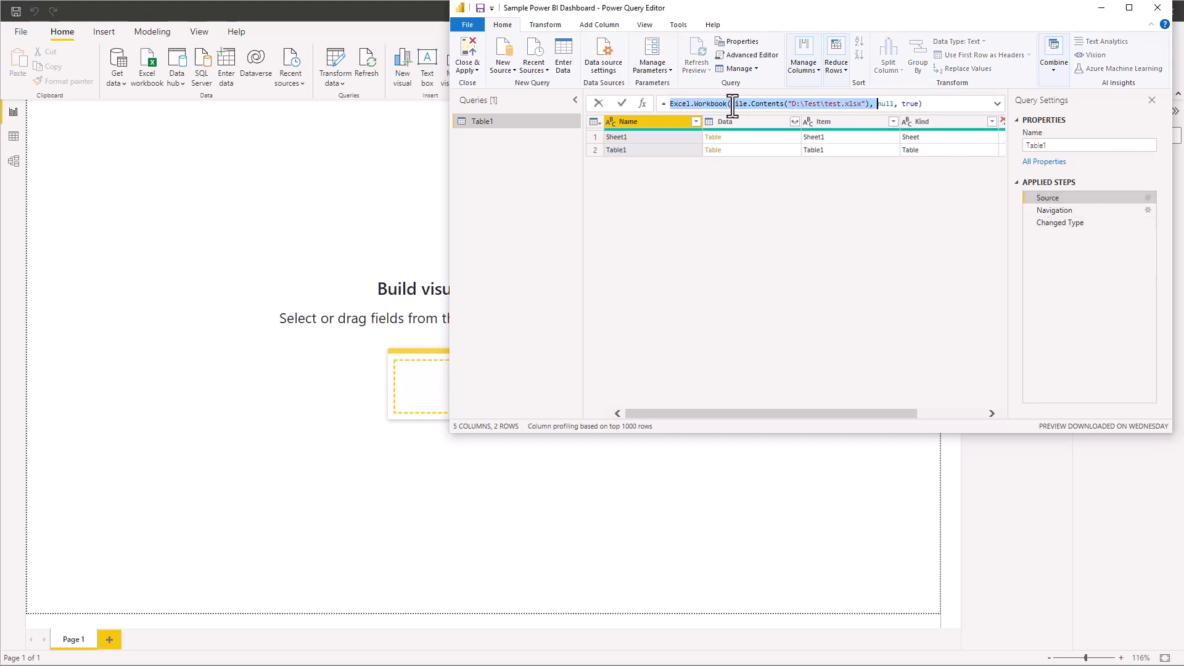
click(790, 104)
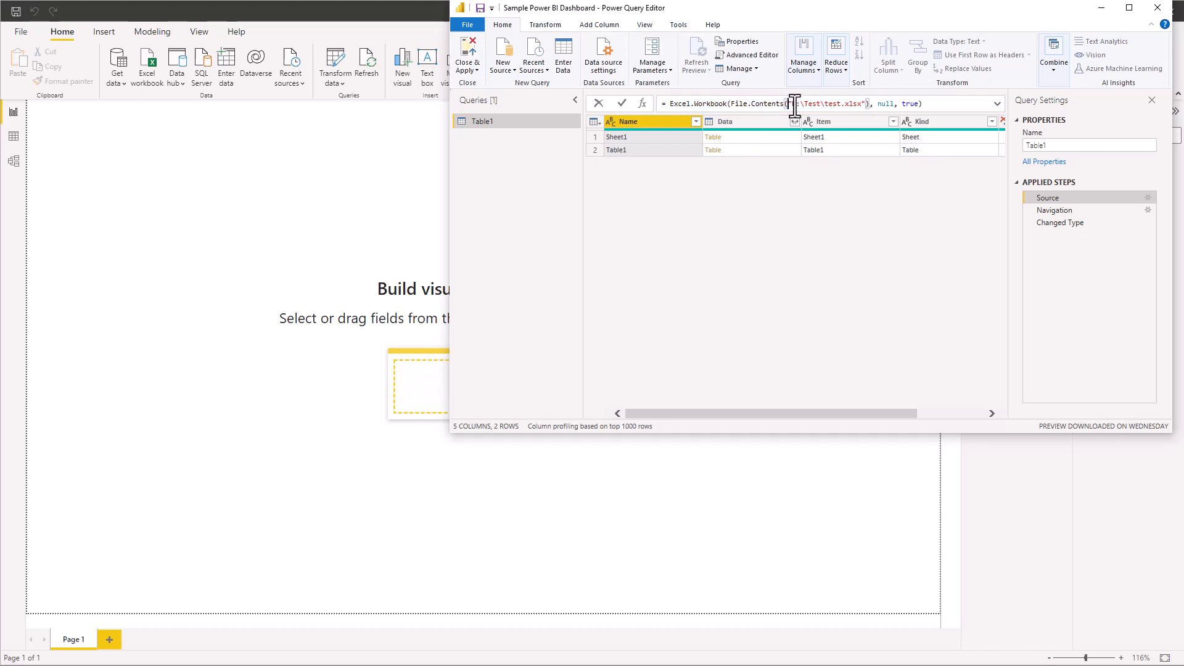
drag(868, 104, 785, 105)
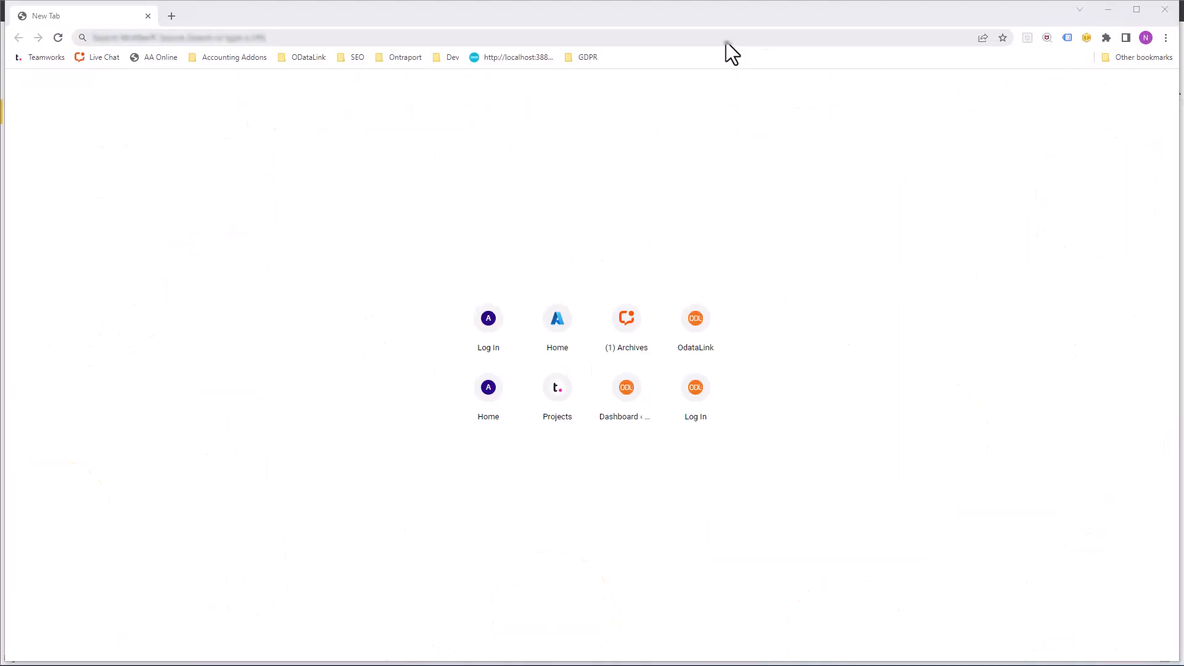
- Switch to the browser and open the Development > Testing folder in the Accounting Addons SharePoint documents
click(727, 38)
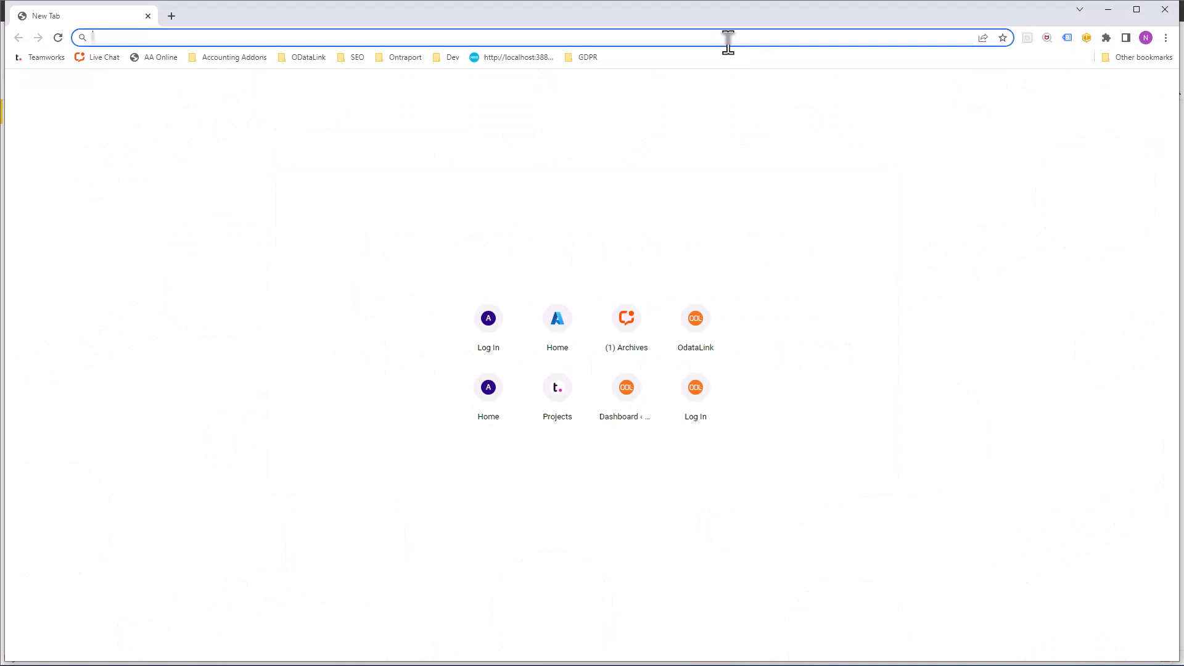
text(sharepoint)
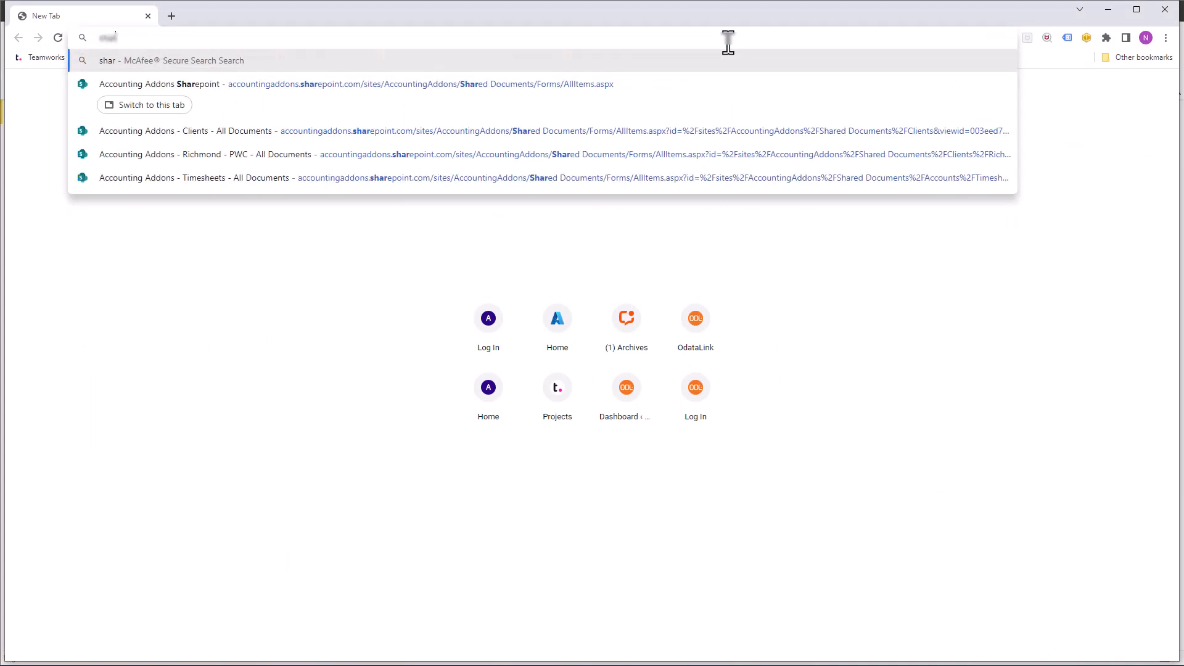
key(Down)
key(Return)
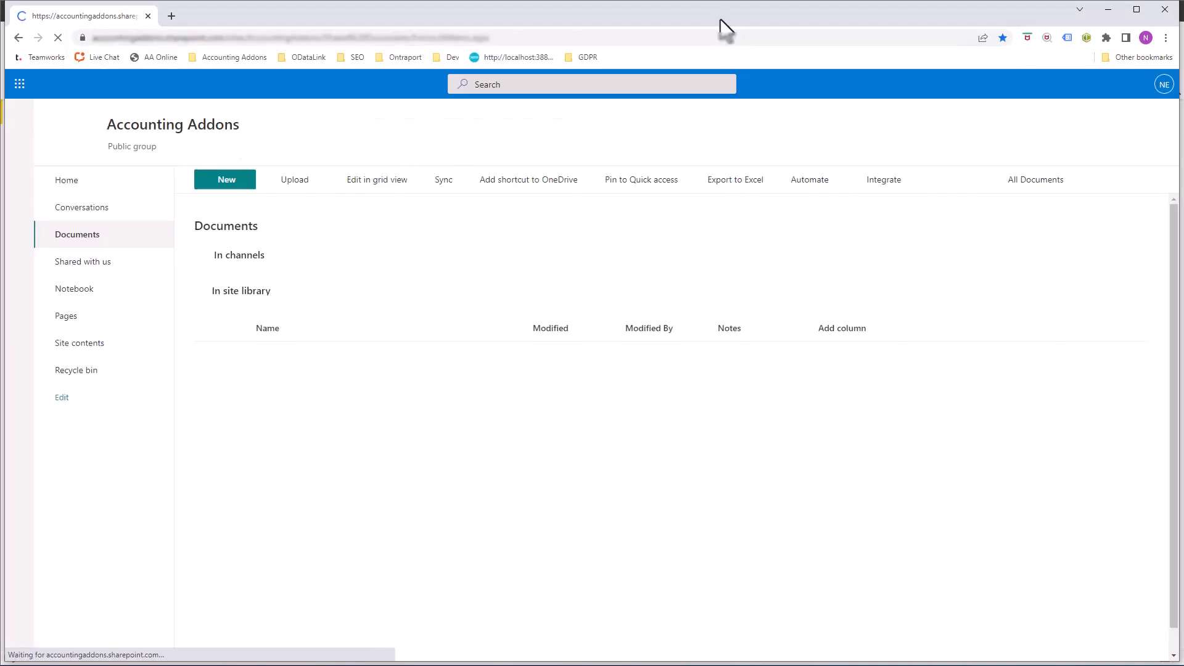
click(288, 409)
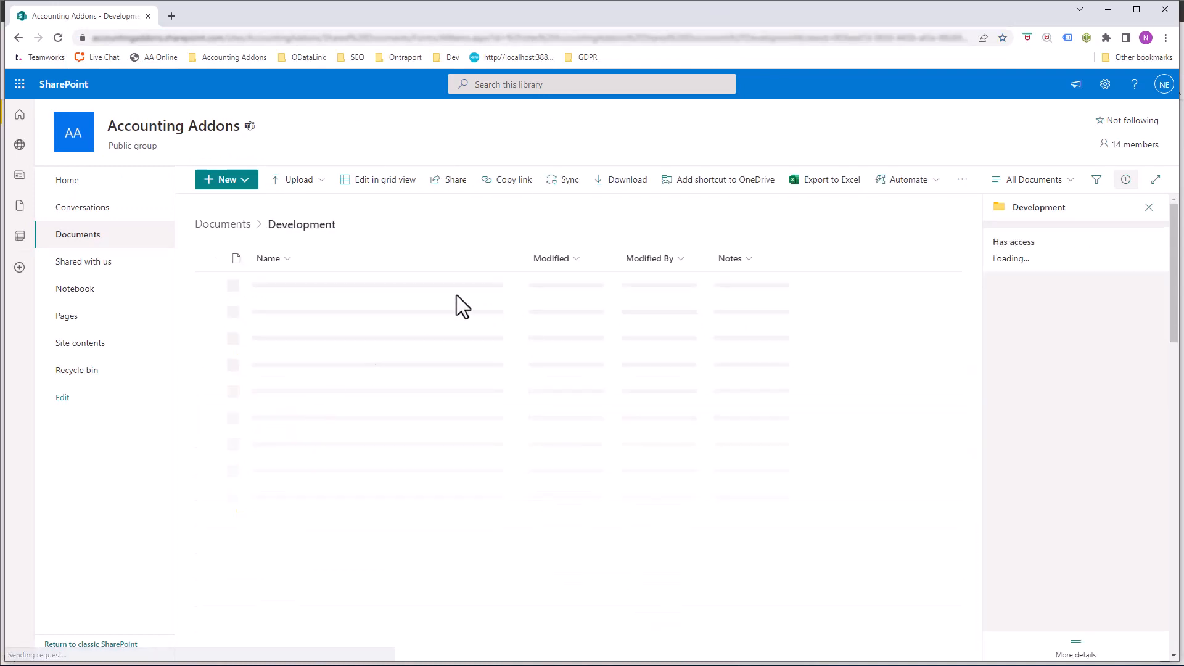
click(267, 310)
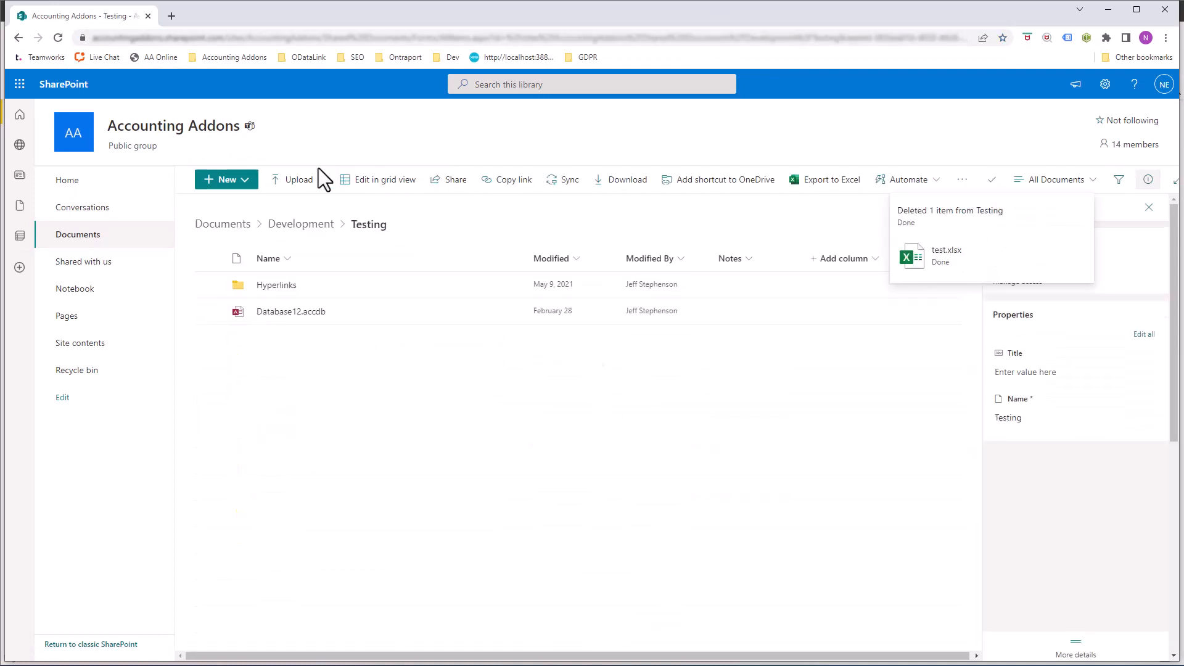
- Upload test.xlsx from the D:\Test folder to the SharePoint Testing folder
click(291, 182)
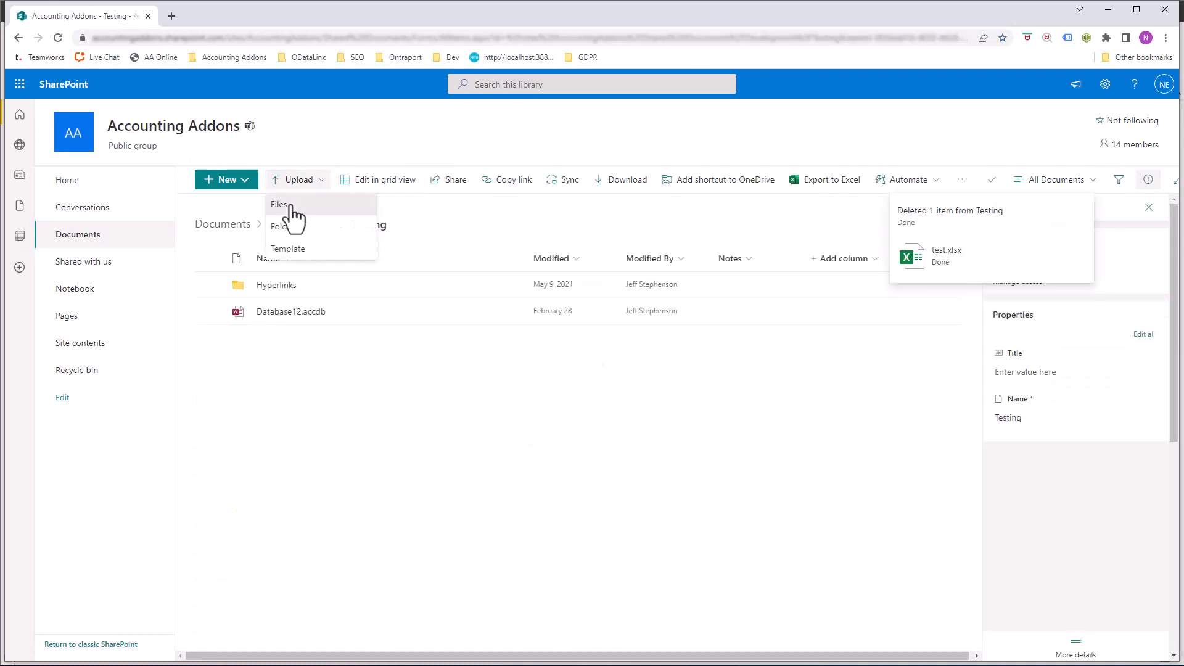
click(291, 207)
click(137, 268)
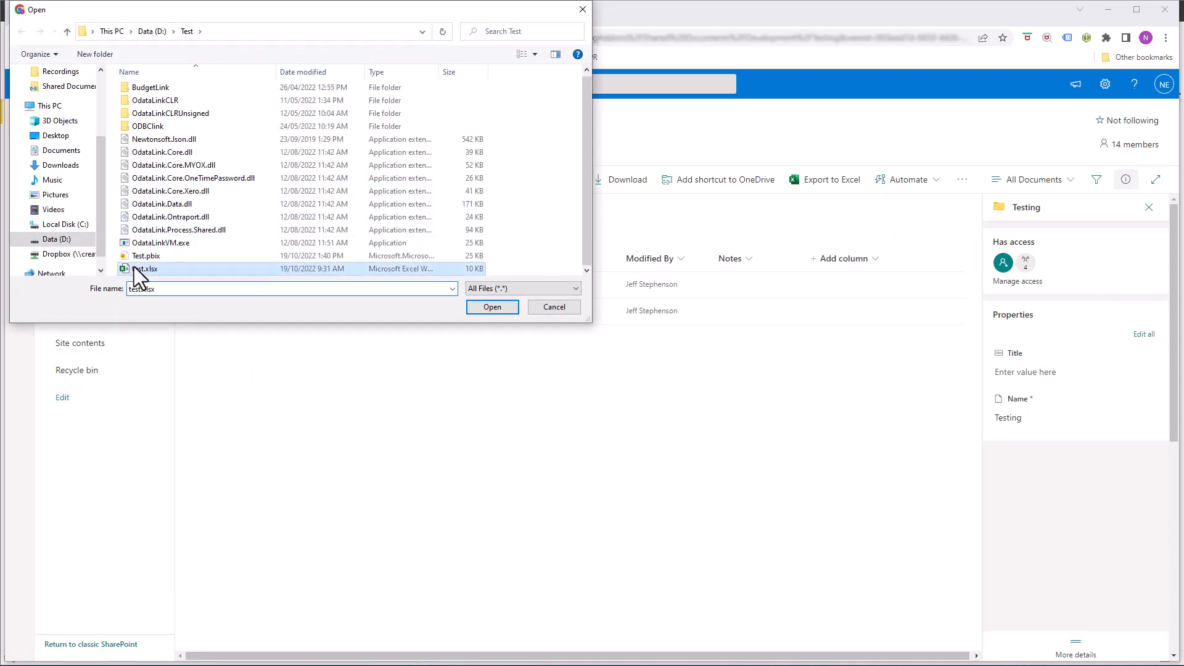
click(492, 306)
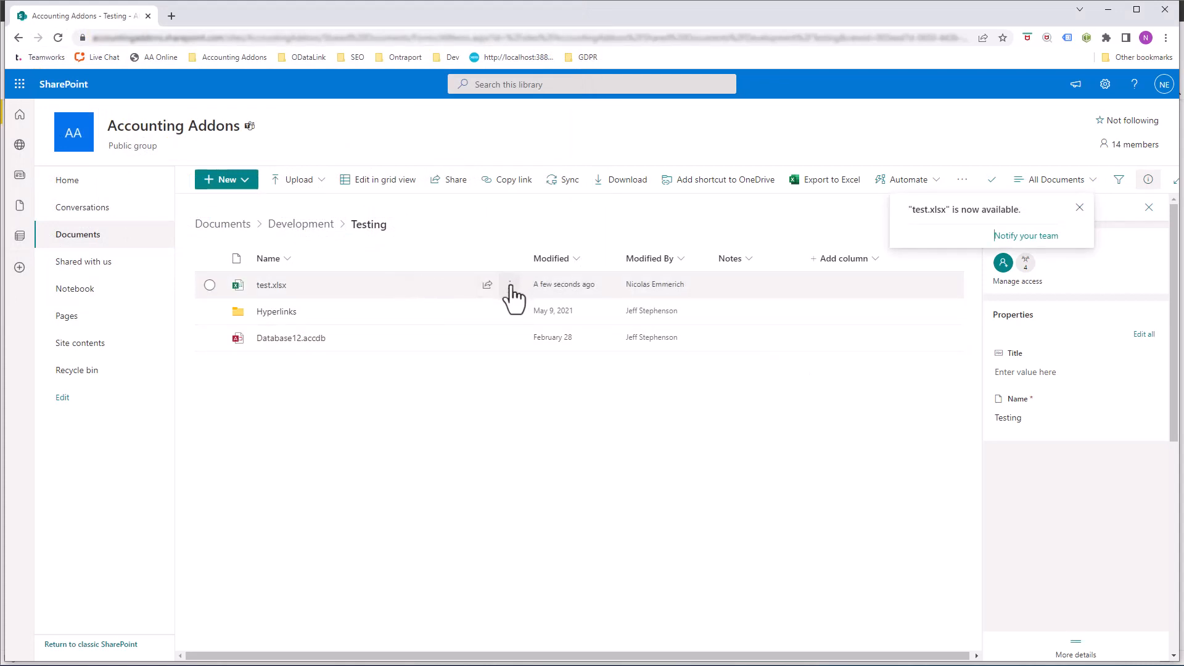
- Show the details of the uploaded test.xlsx and copy the direct link to its path
click(509, 285)
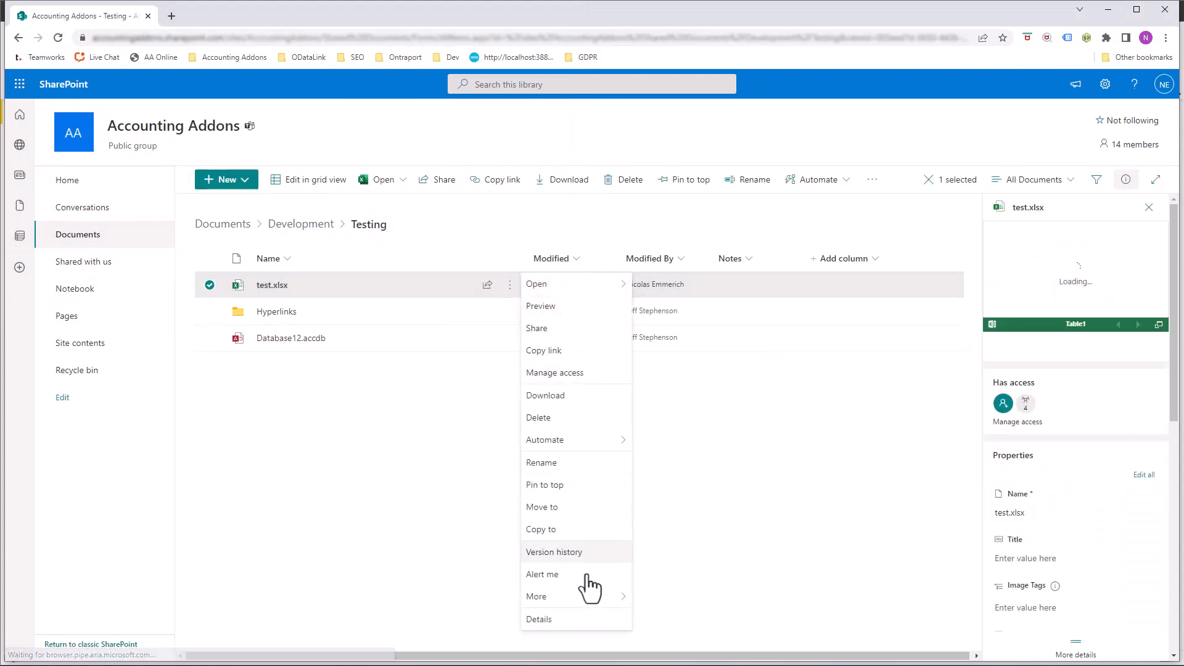
click(586, 620)
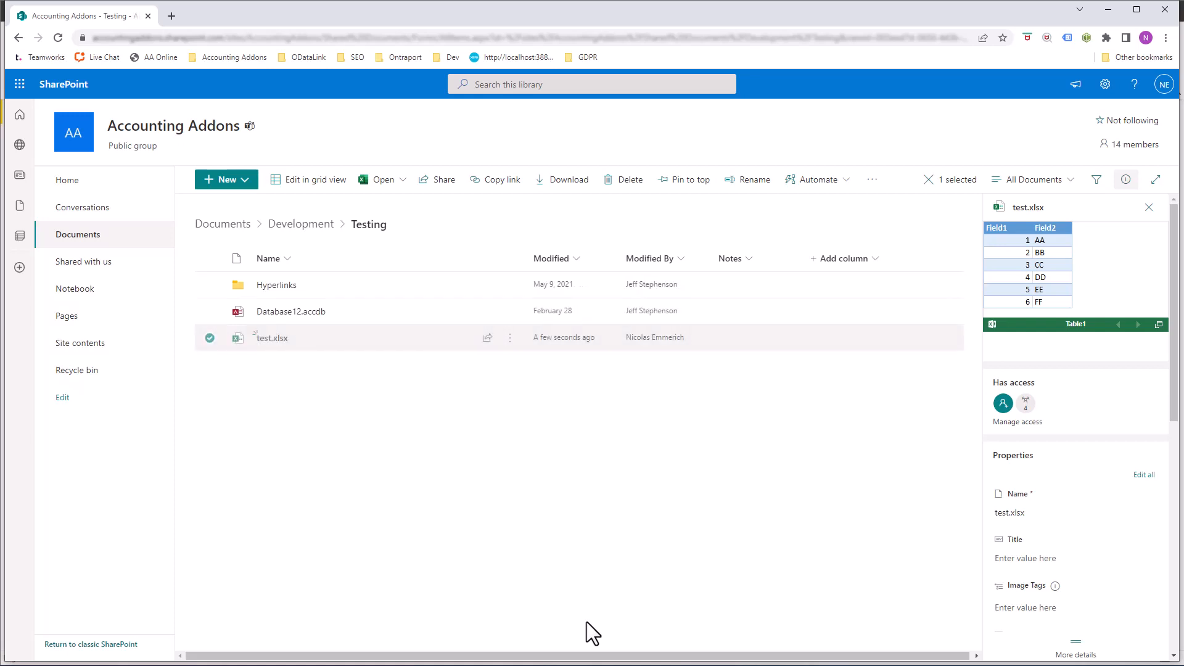
click(1085, 654)
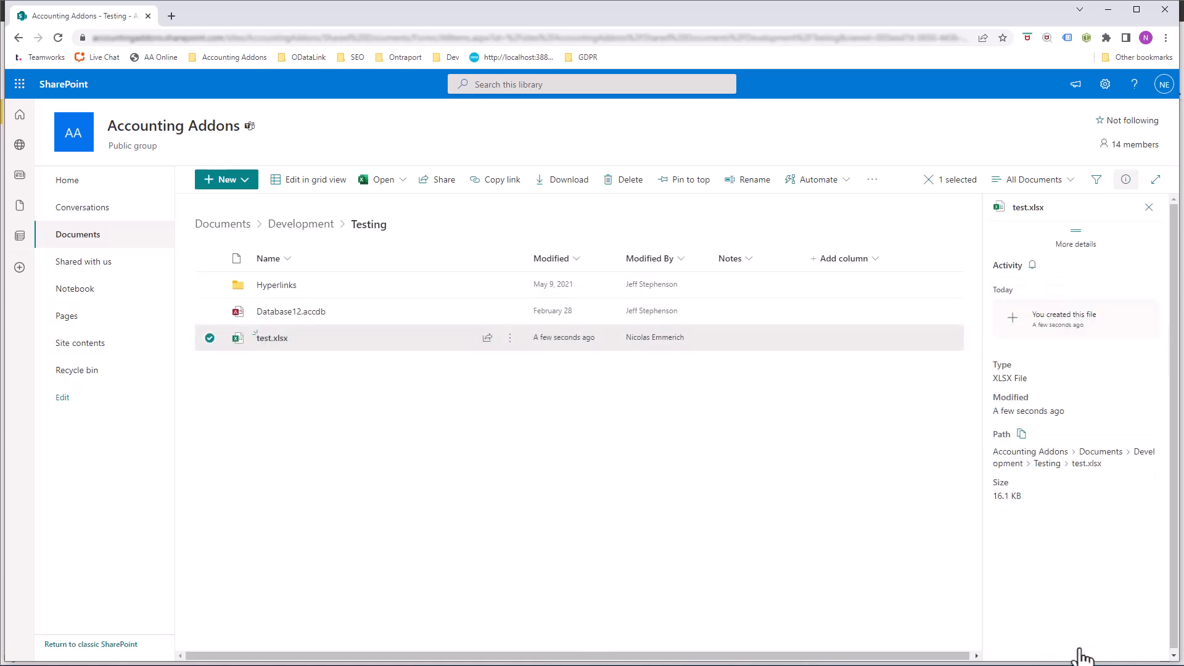
click(1022, 436)
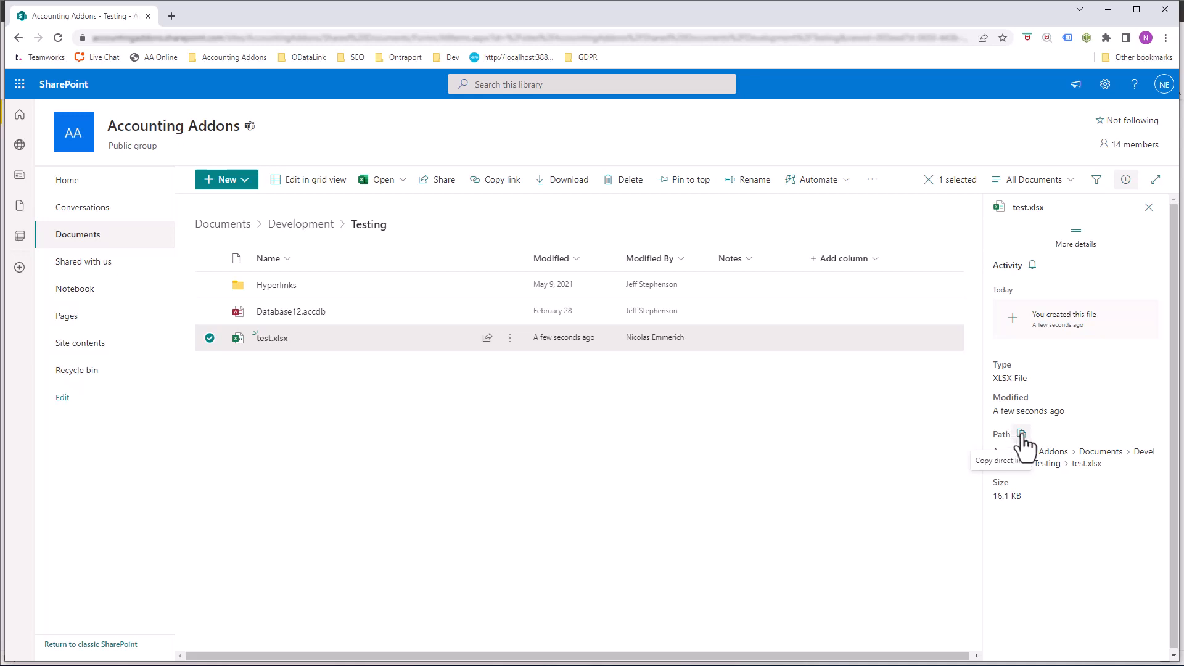
click(1021, 433)
- Switch back to Power Query Editor and change the Source formula to Web.Contents with the copied SharePoint link replacing the local path
key(alt+Tab)
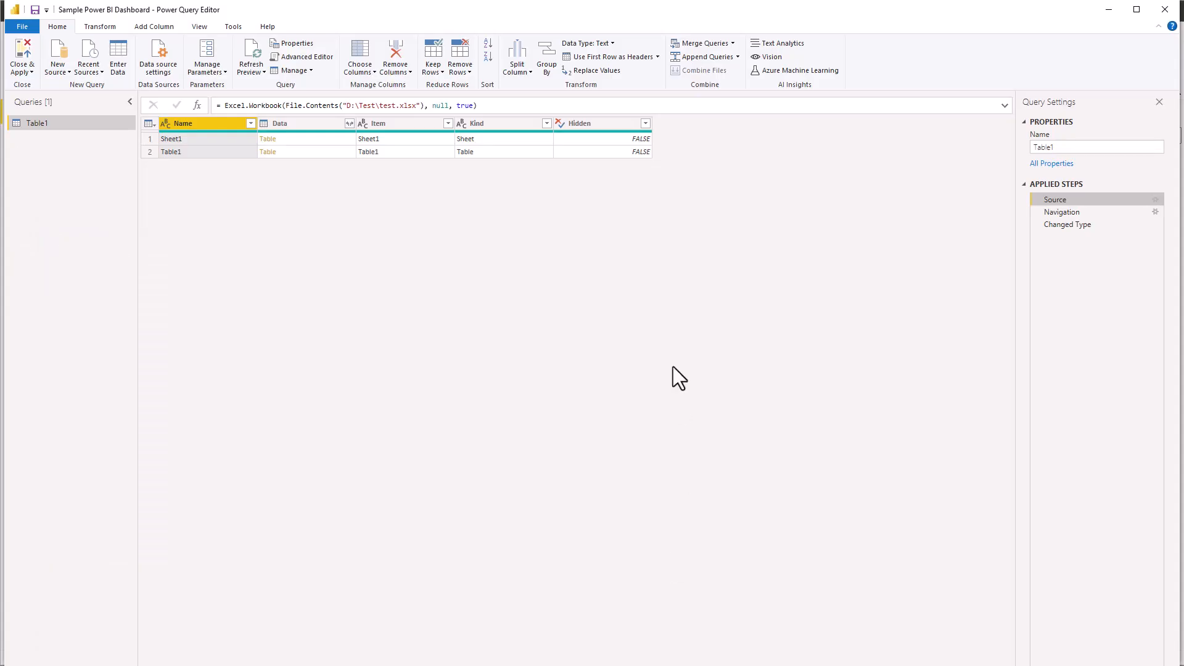
click(297, 106)
text(Web)
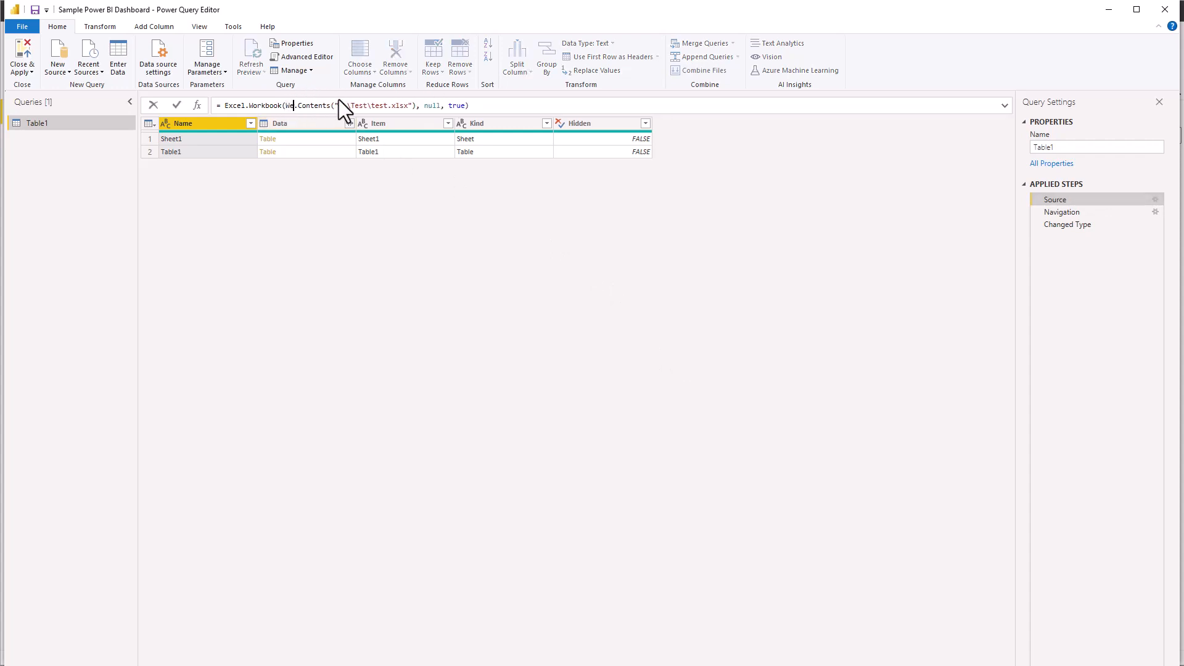
drag(338, 106, 421, 105)
key(ctrl+v)
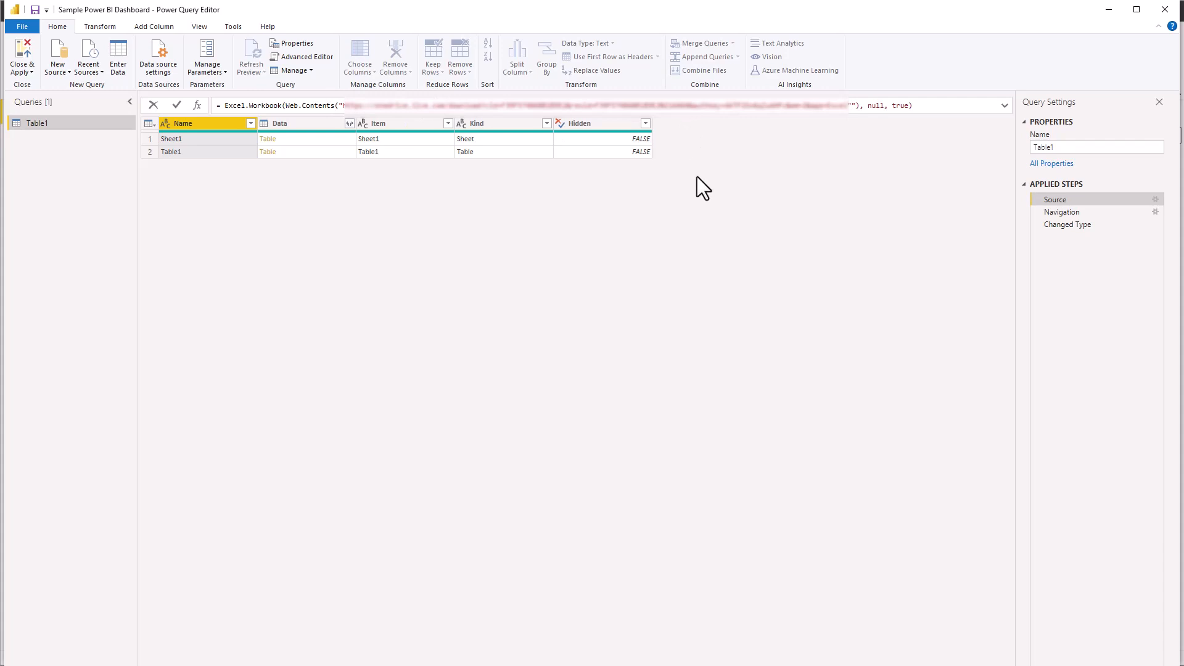
key(Return)
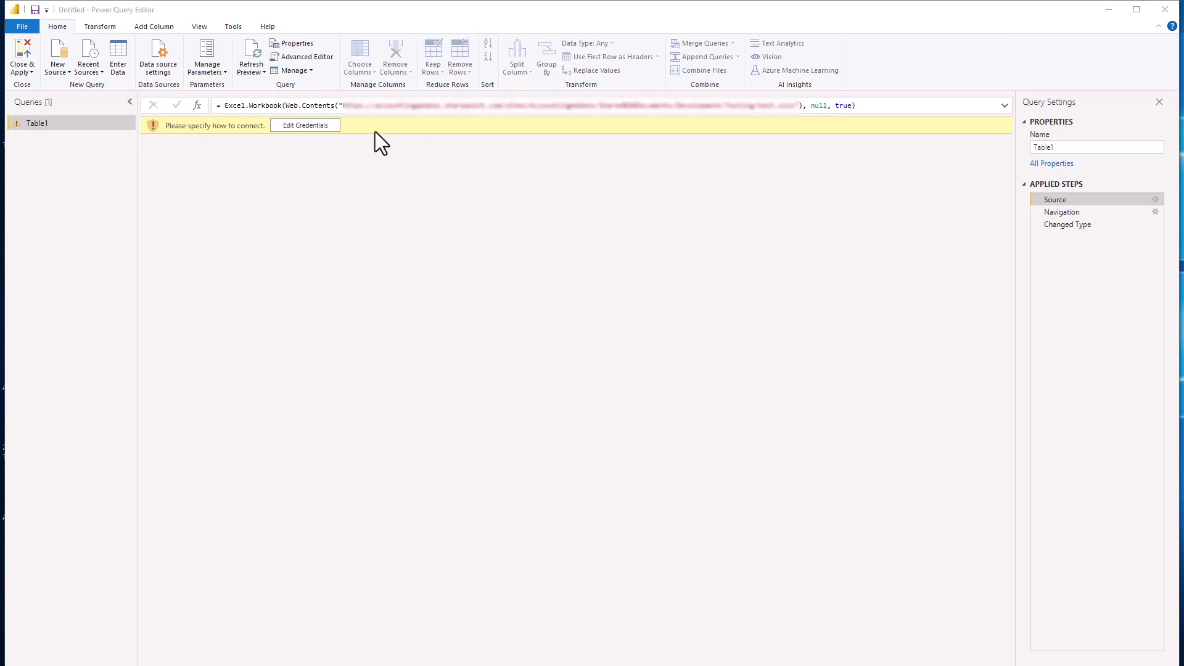
- Edit the web source credentials, sign in with the user's organizational account and connect
click(313, 125)
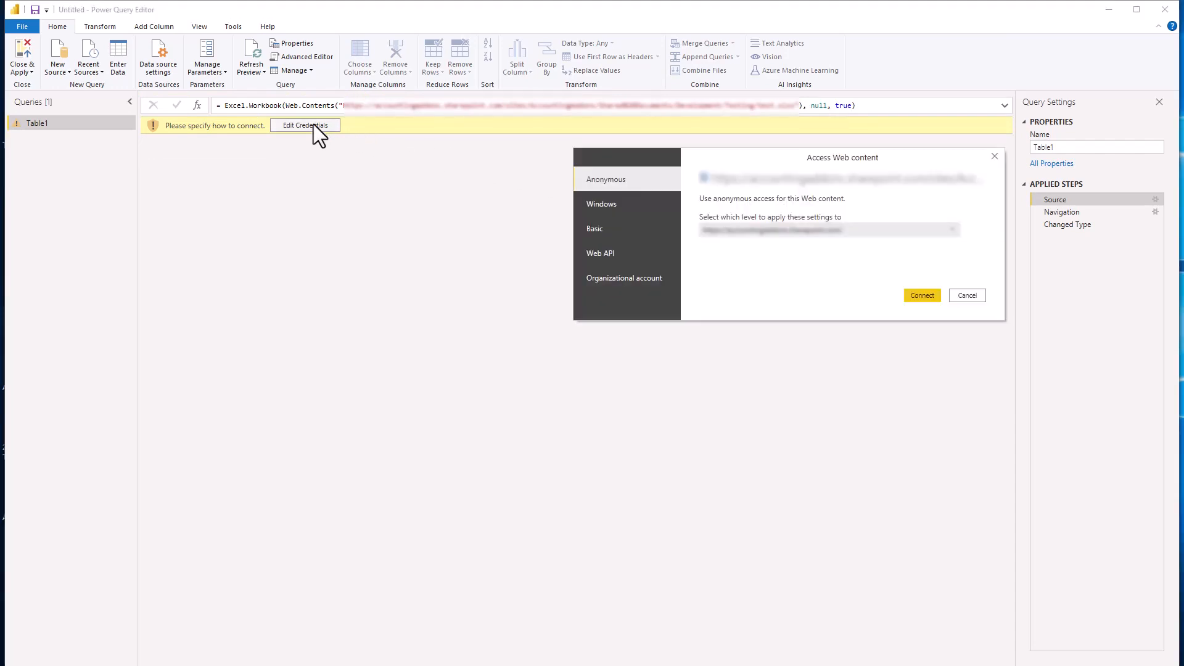
click(651, 280)
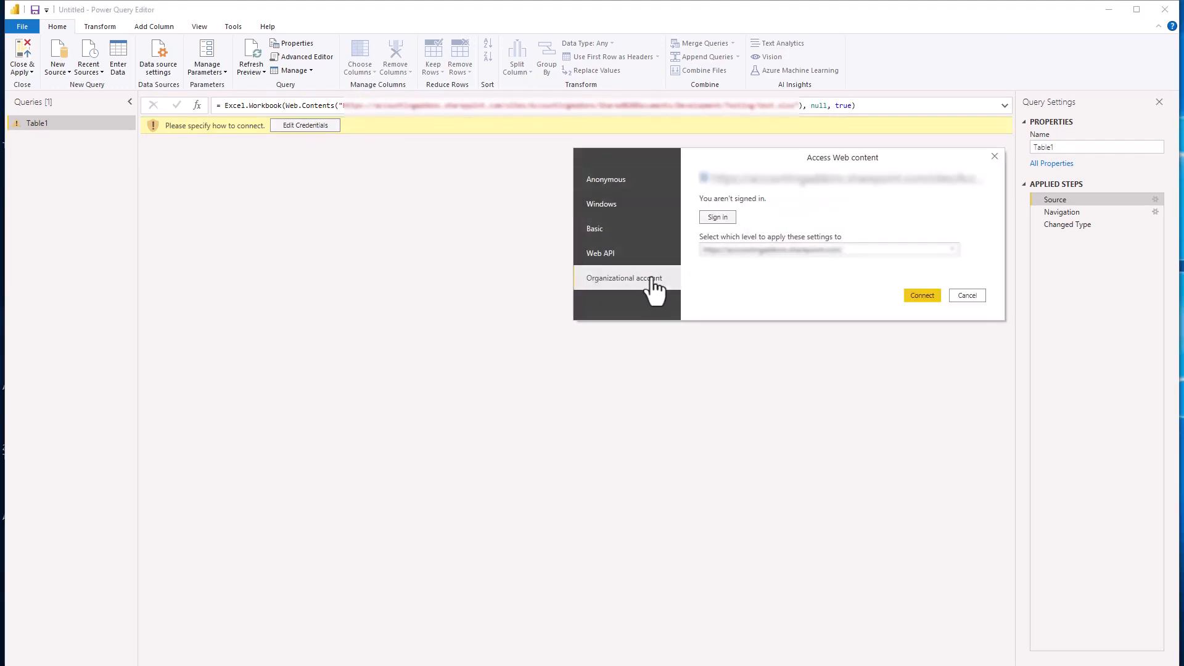
click(714, 217)
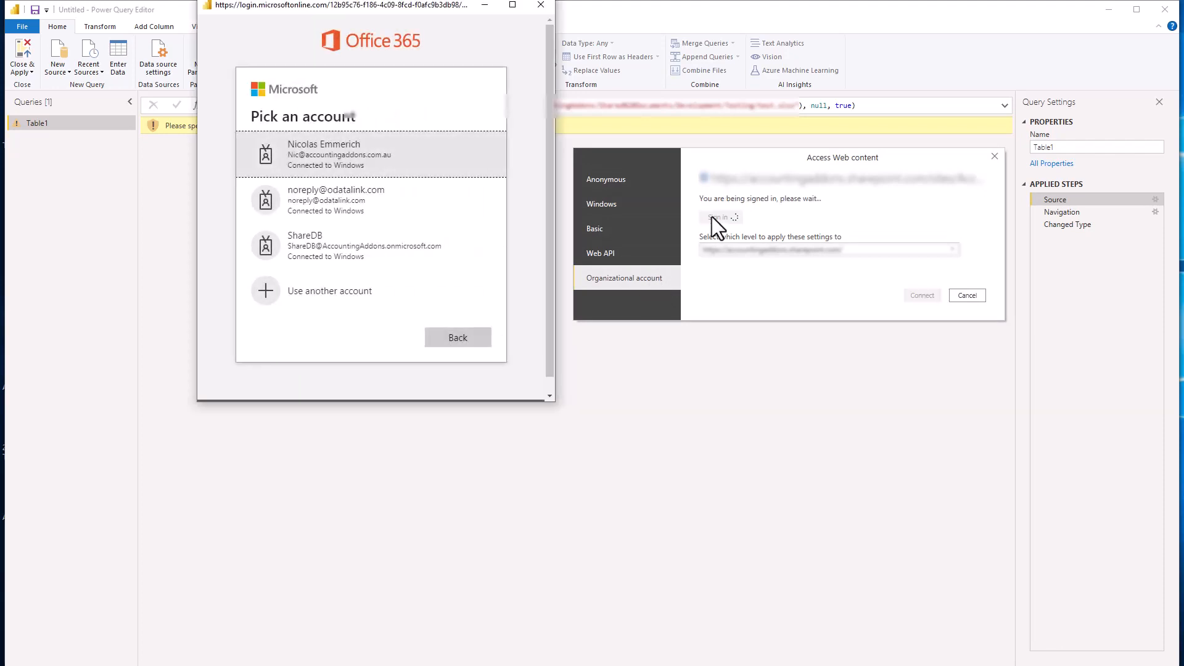
click(347, 154)
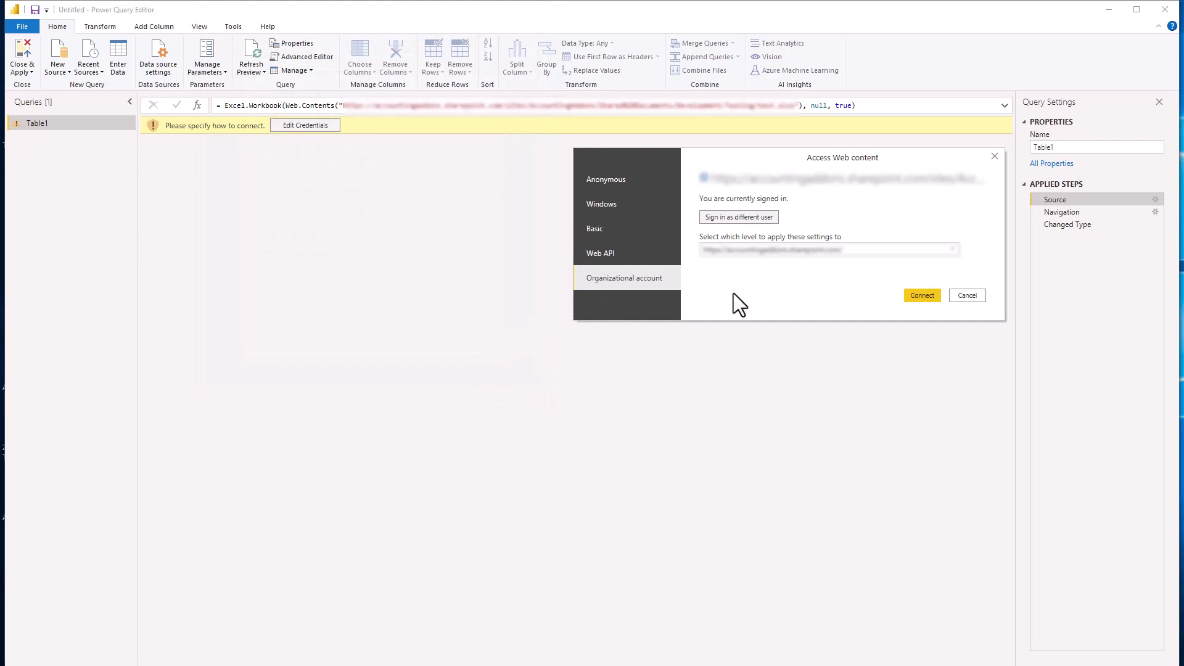
click(922, 295)
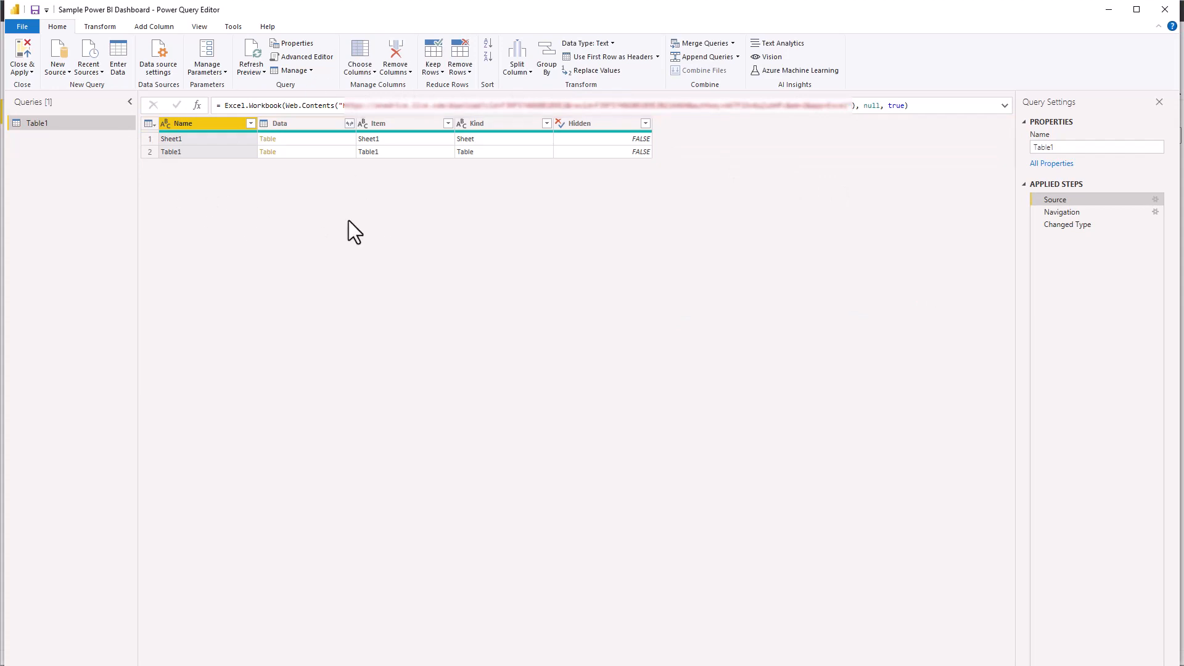
- Check the query's Navigation and Changed Type steps and refresh the data preview
click(1063, 213)
click(1064, 225)
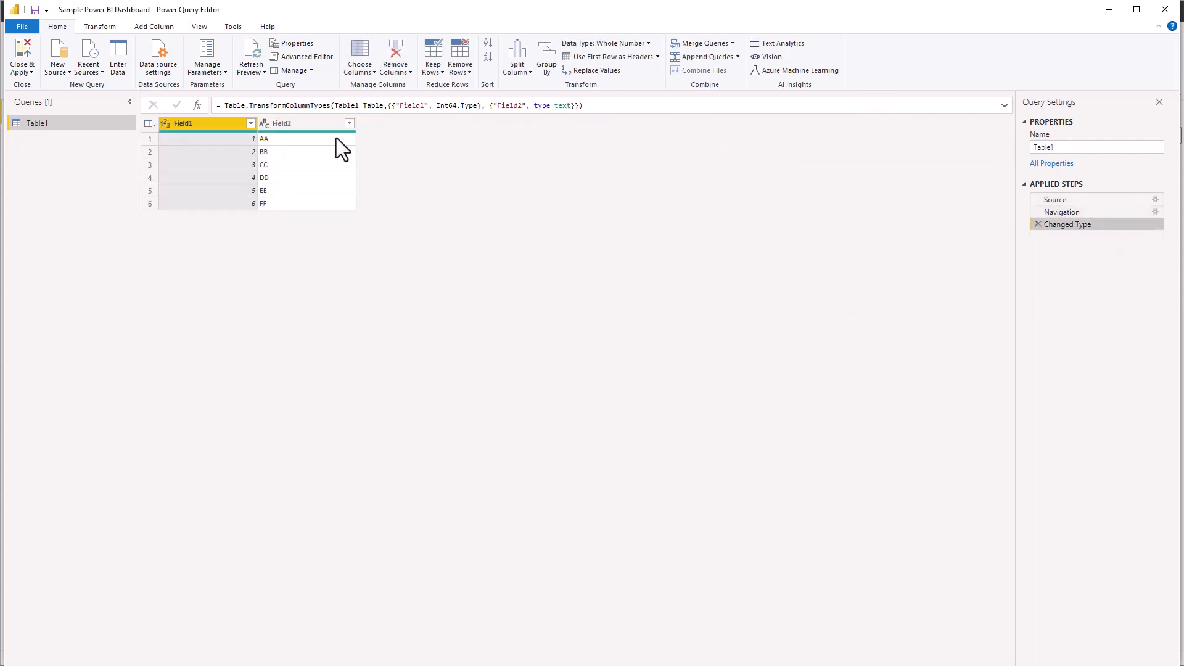
click(249, 43)
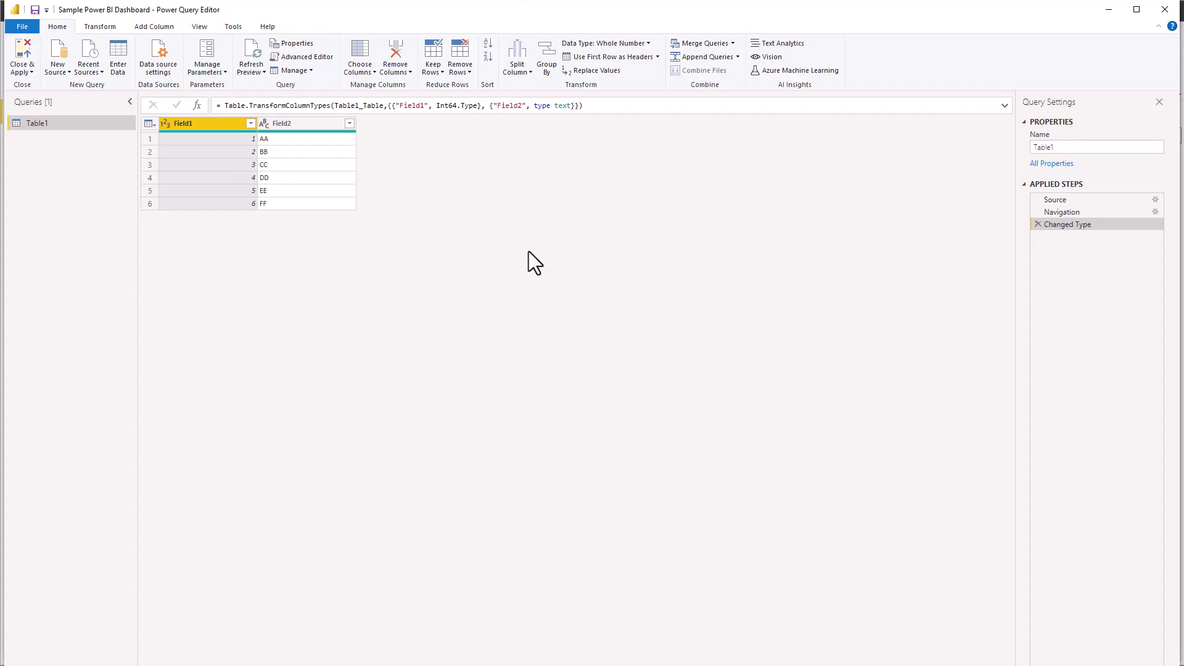
- Create a new web query from the copied workbook link in Basic mode and load Table1
right_click(62, 196)
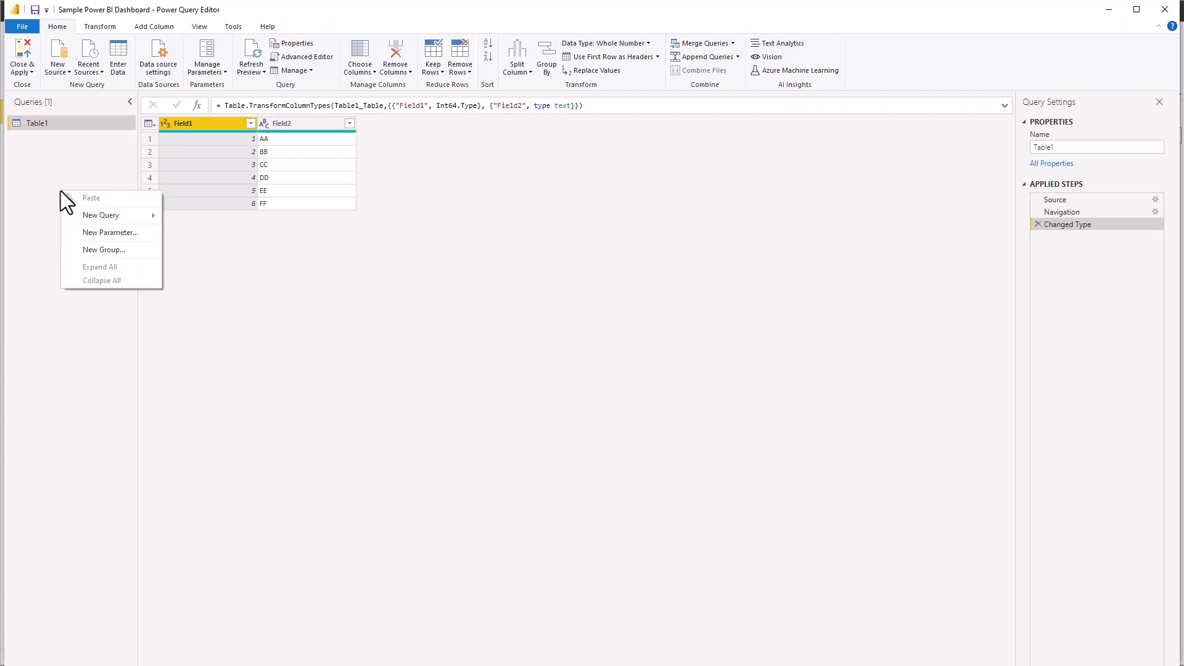
mouse_move(114, 215)
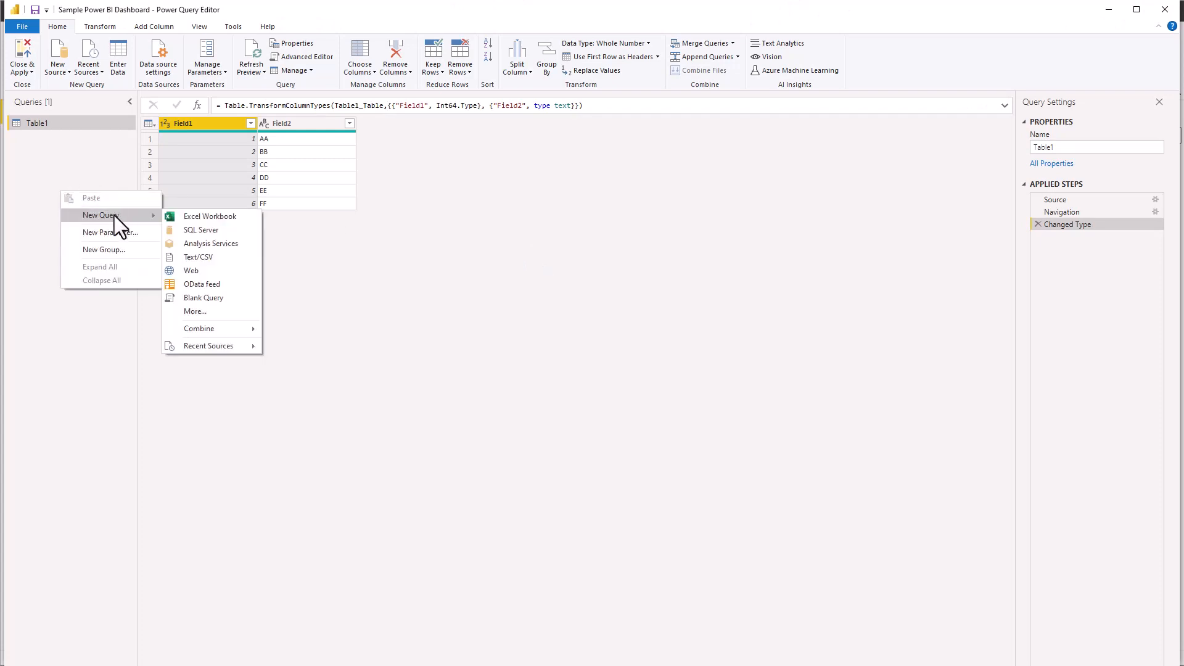
click(192, 270)
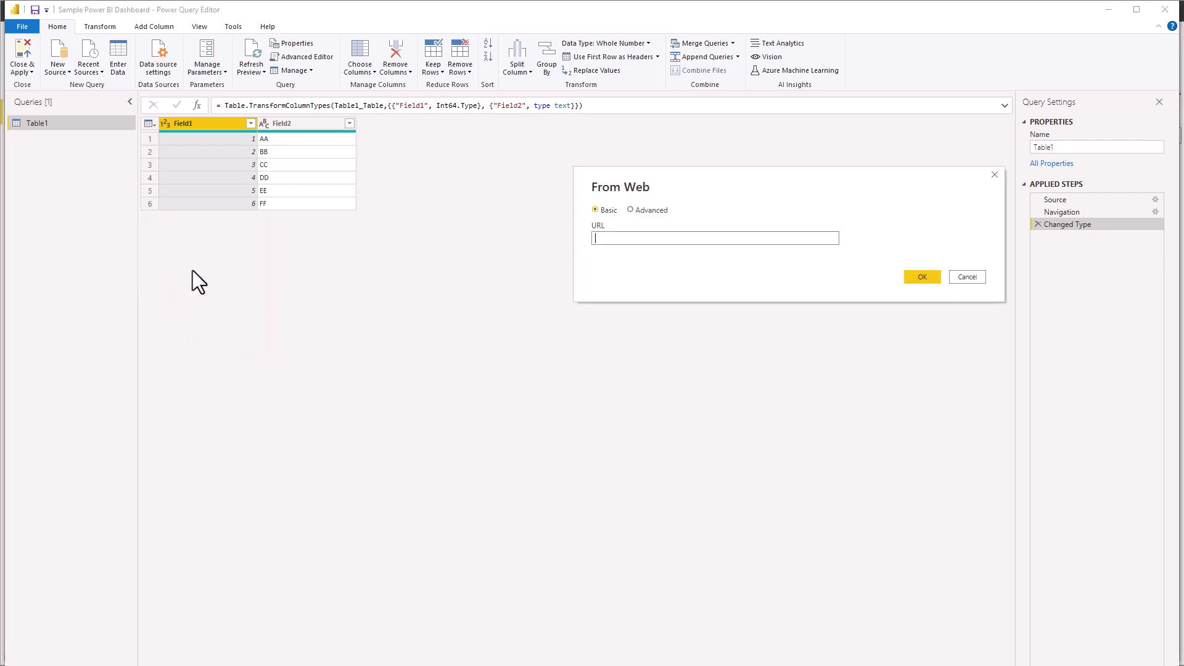
key(ctrl+v)
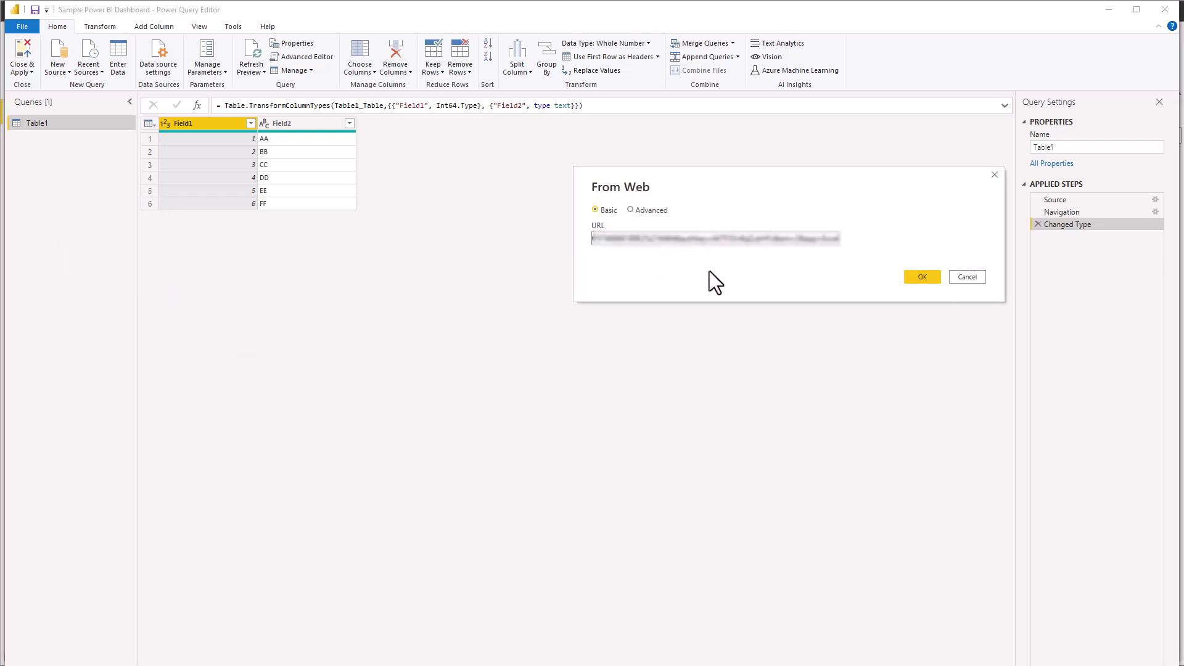
click(920, 277)
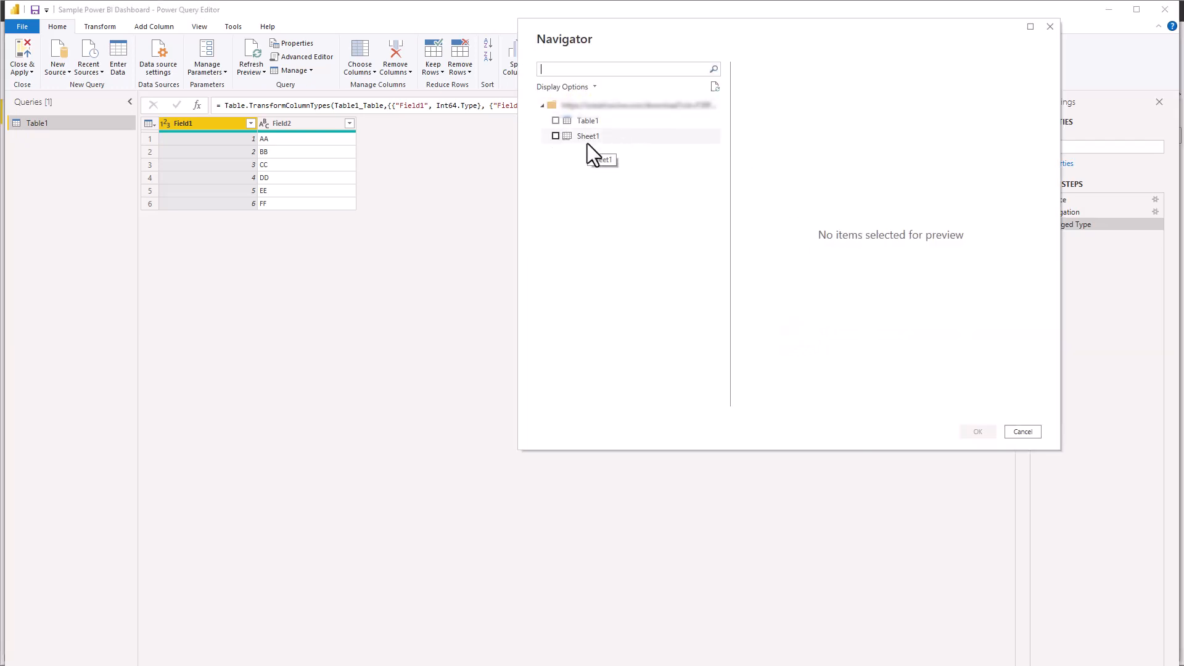
click(564, 123)
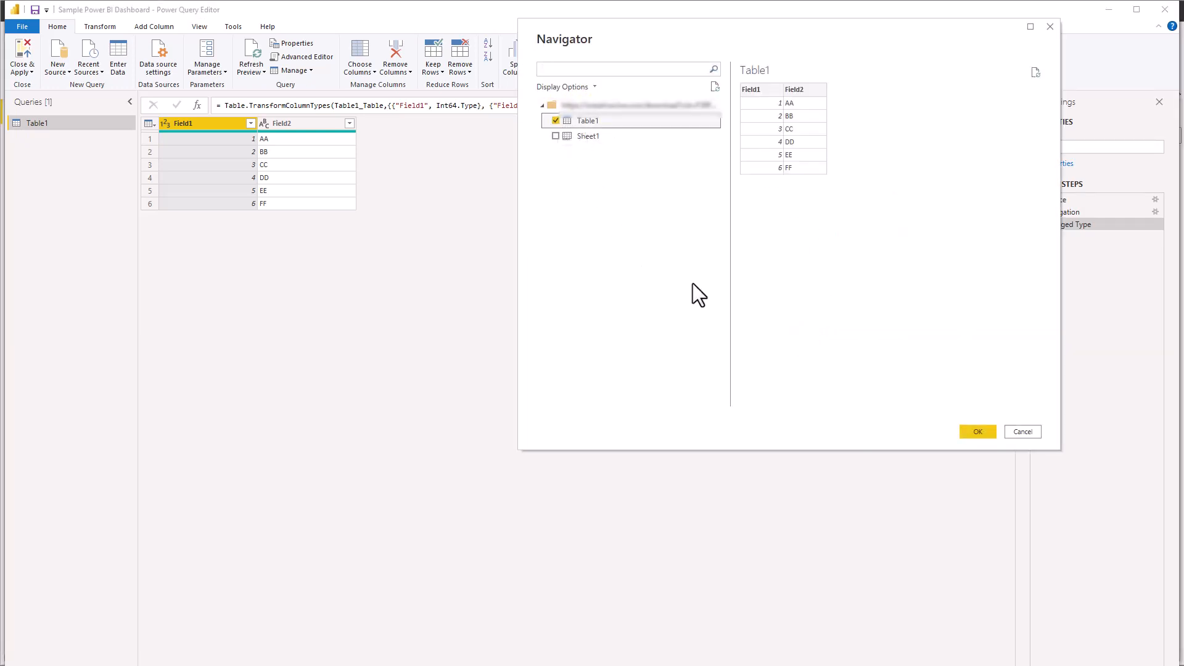
click(983, 437)
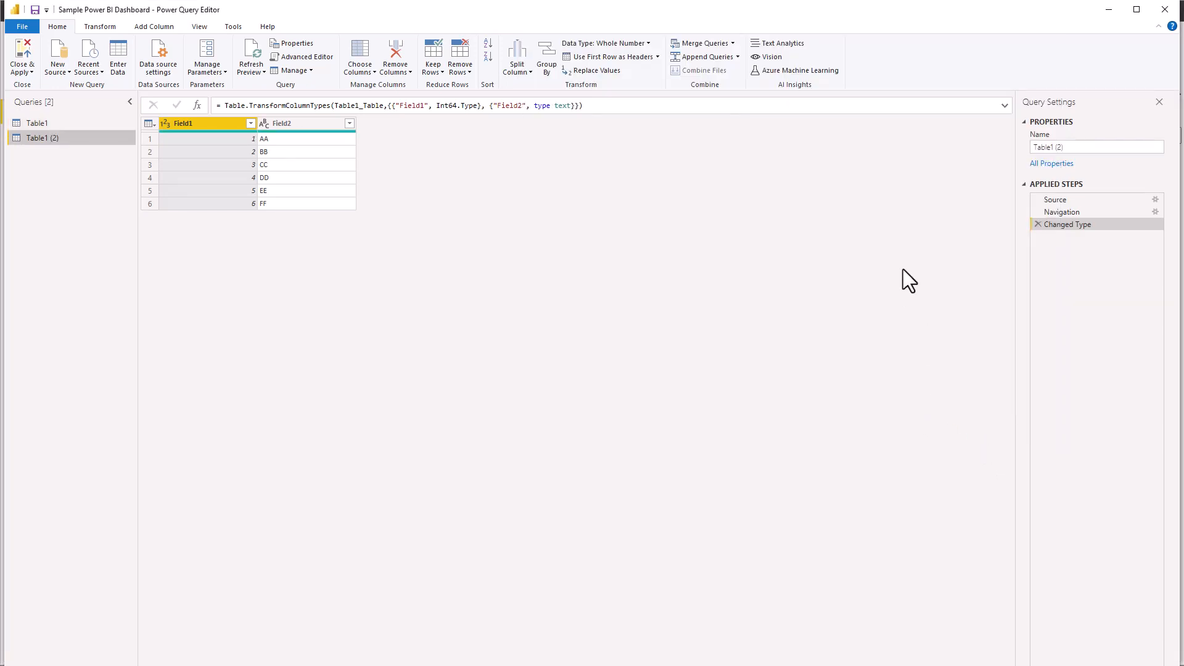
- Compare the Source step formulas of the Table1 and Table1 (2) queries, examining the whole Excel.Workbook expression
click(1068, 199)
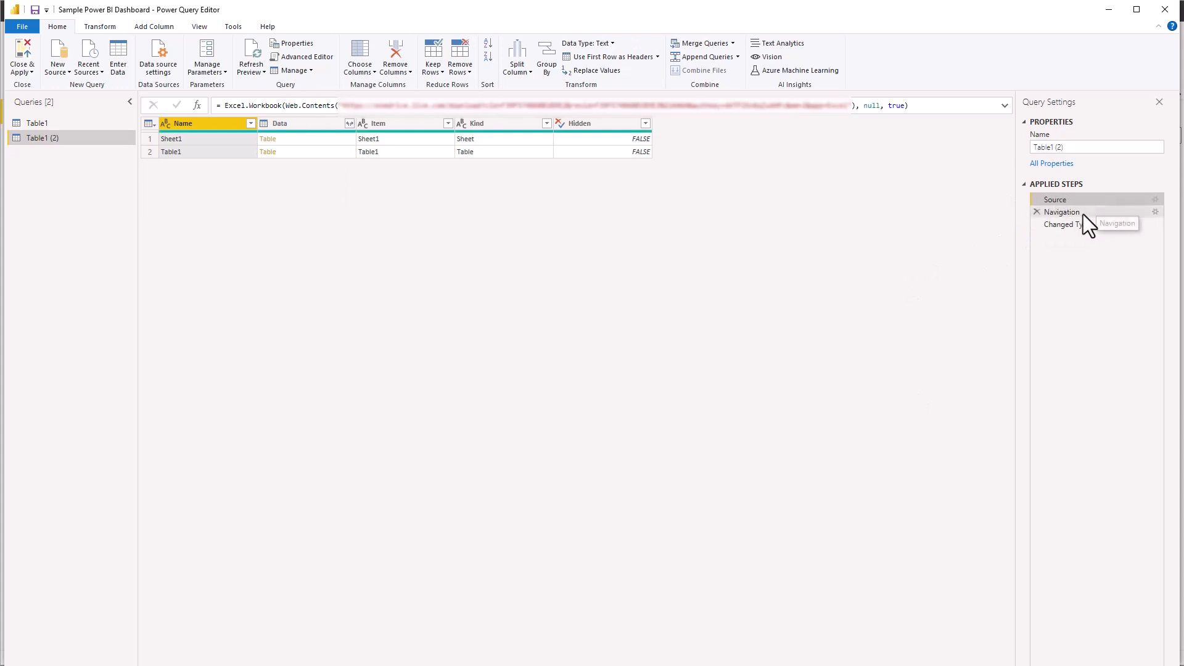
click(59, 123)
click(1063, 201)
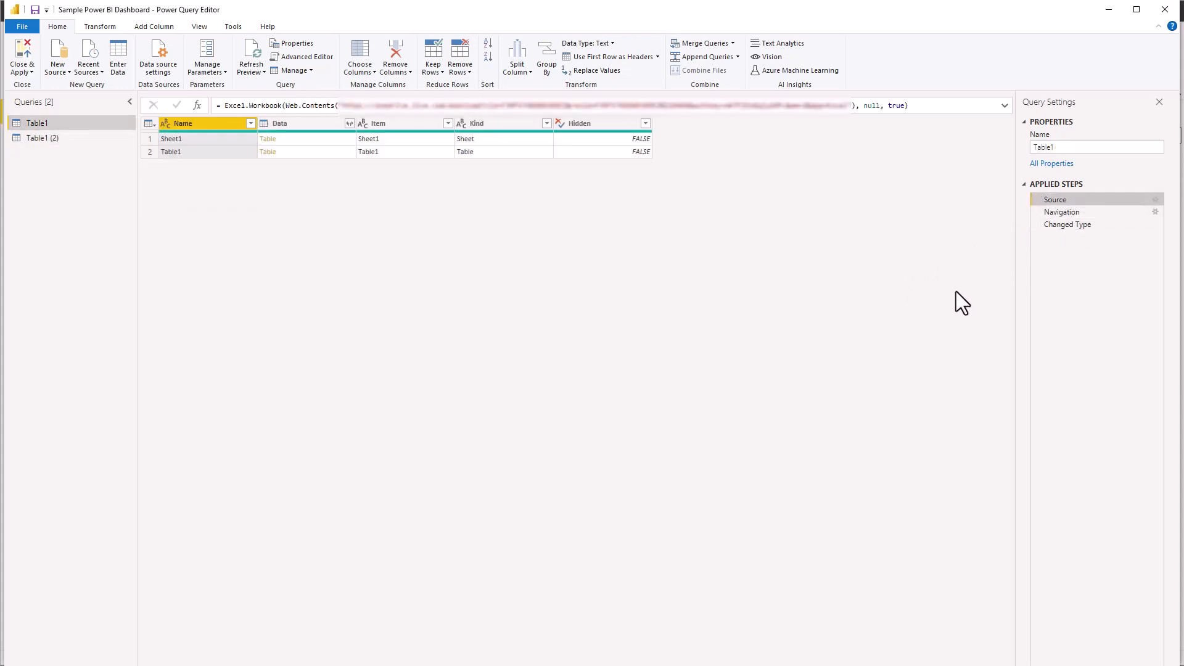
click(56, 136)
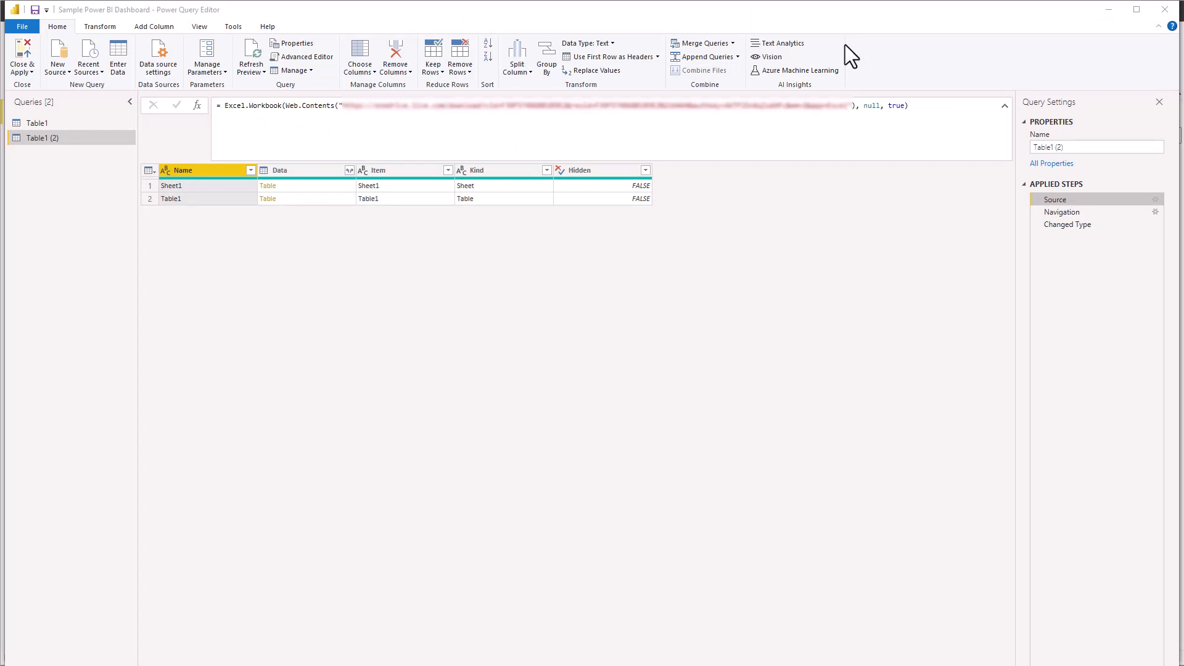
click(937, 111)
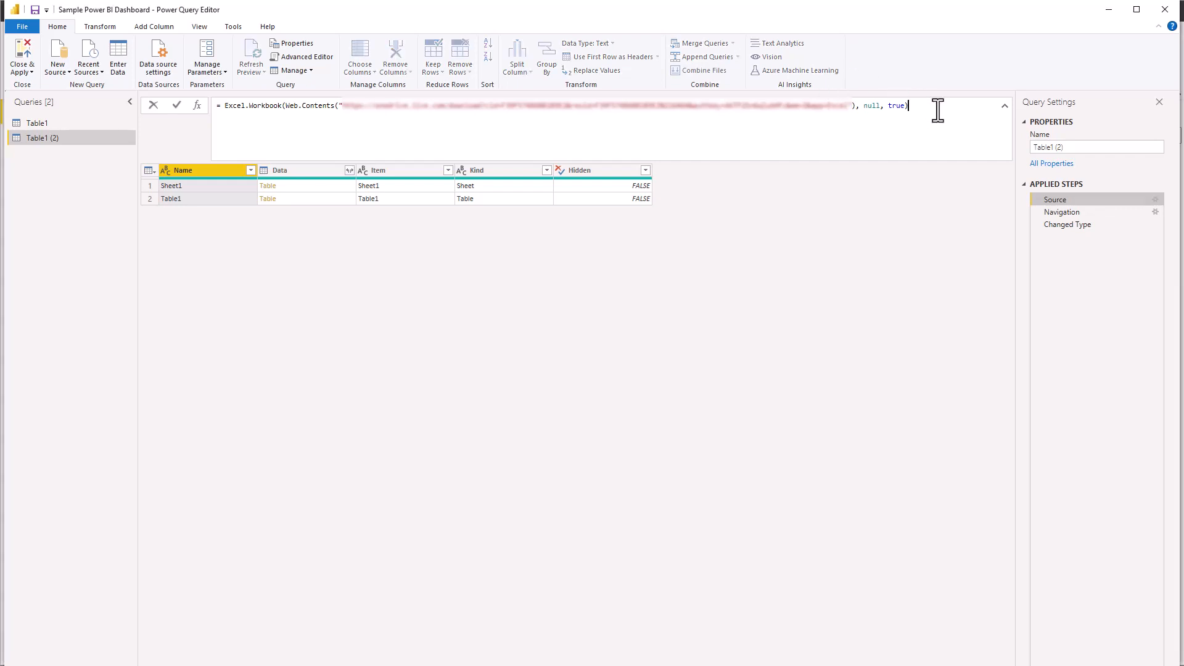
drag(937, 110, 185, 106)
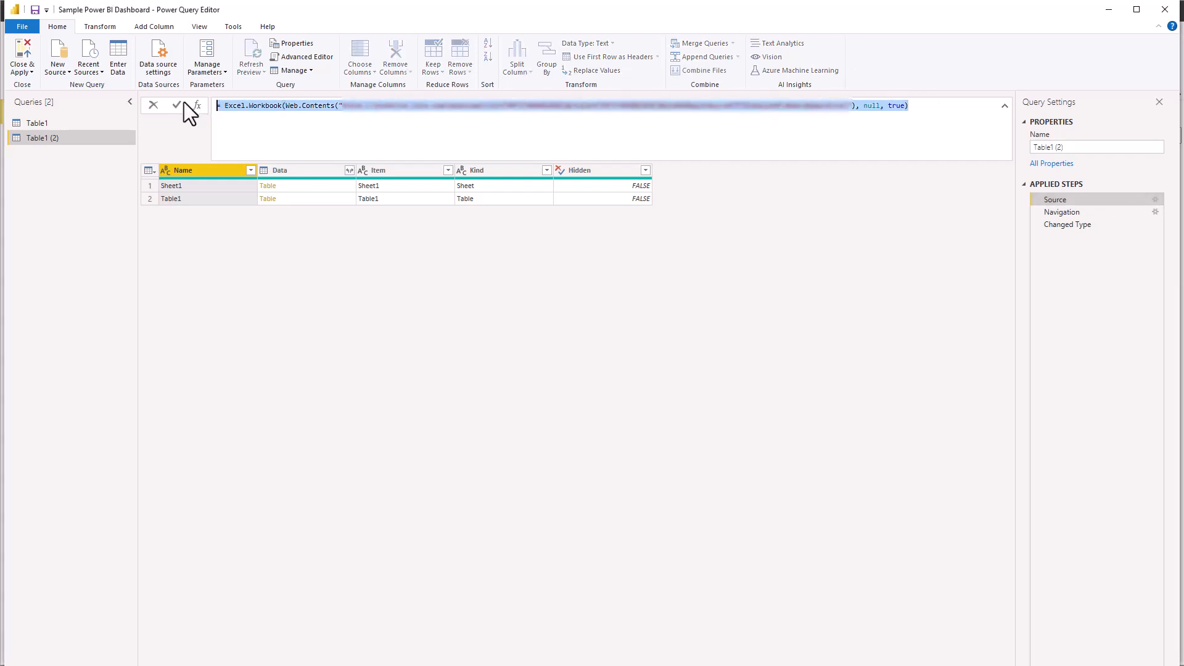
click(797, 234)
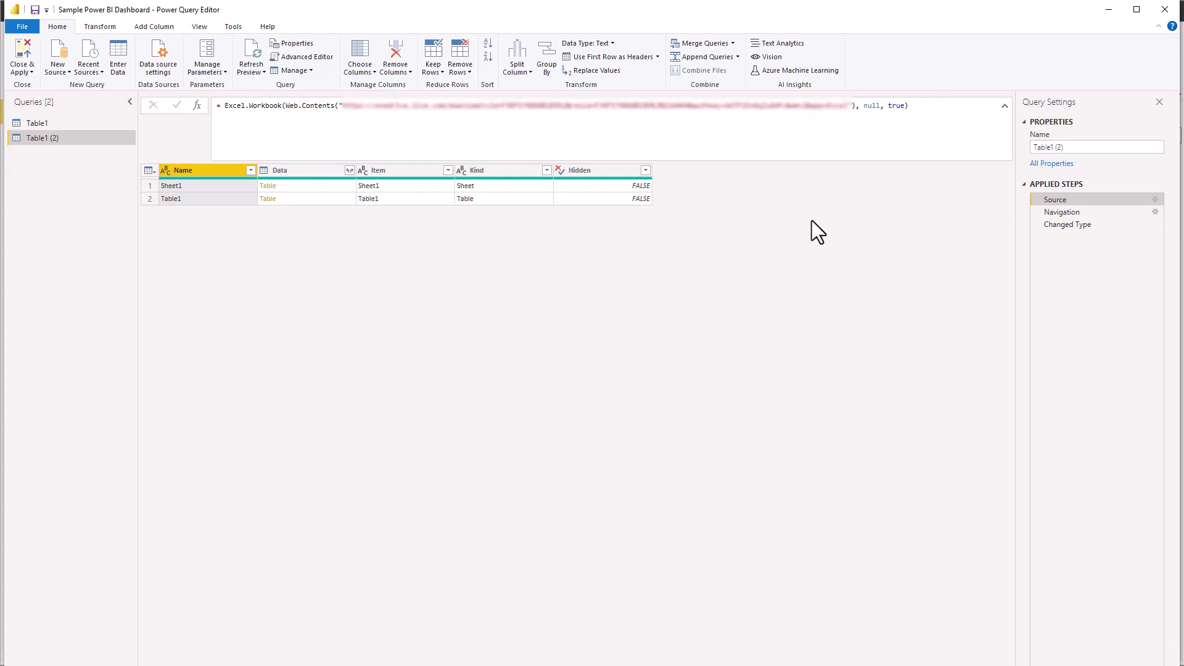
- Create a blank query and start its formula with Excel.Workbook(Web.Contents()), using the copied workbook link as the quoted URL
right_click(107, 169)
mouse_move(149, 194)
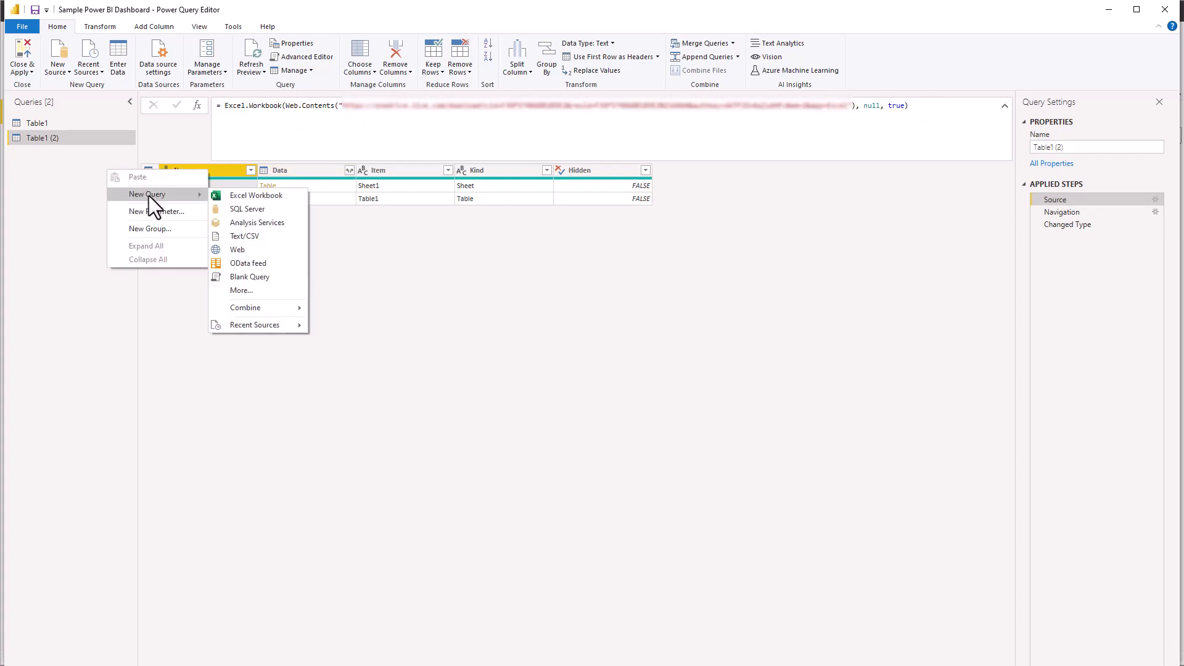
click(241, 277)
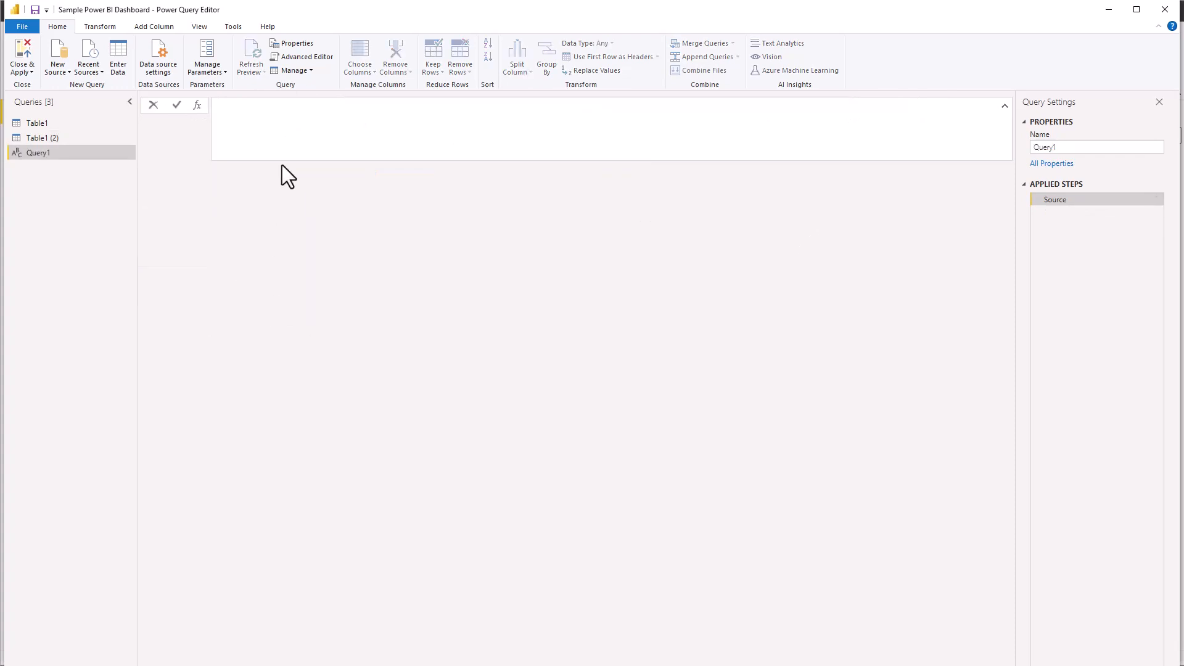
text(Ex)
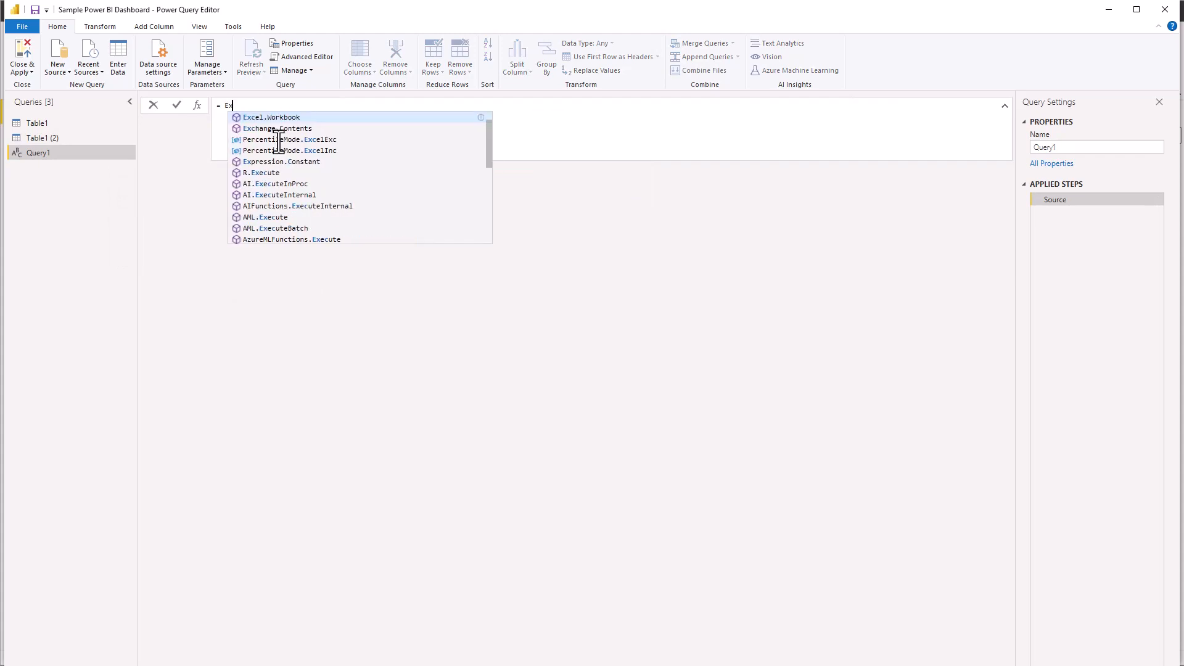
text(cel.Workbook(Web)
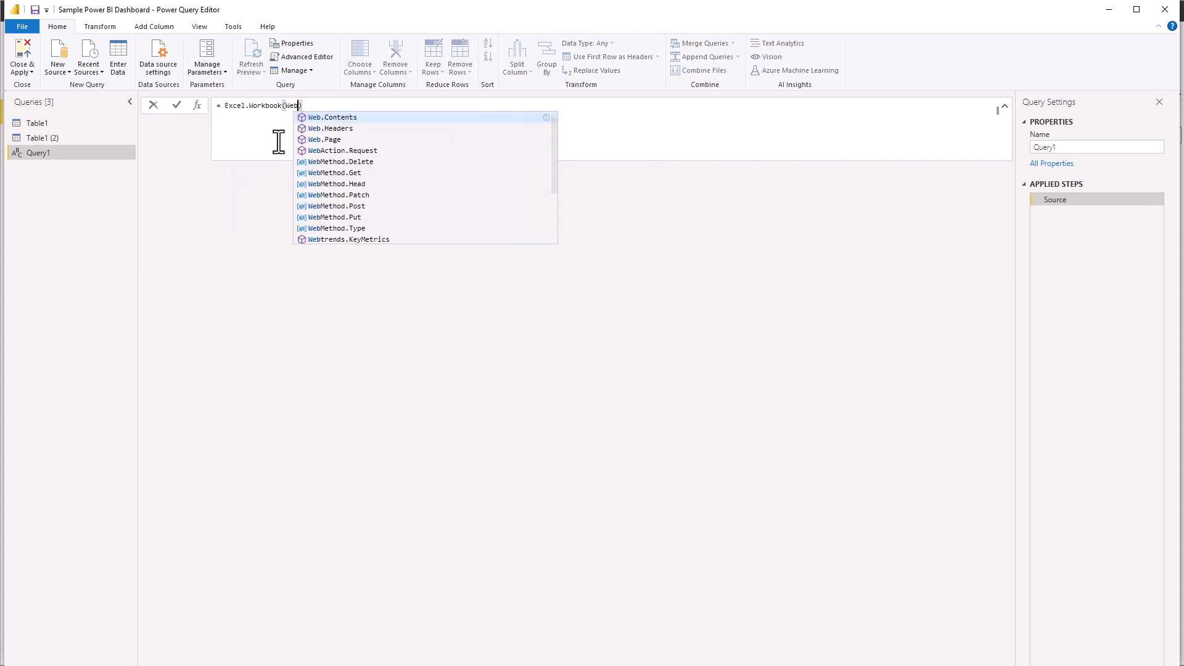
key(Tab)
text(()
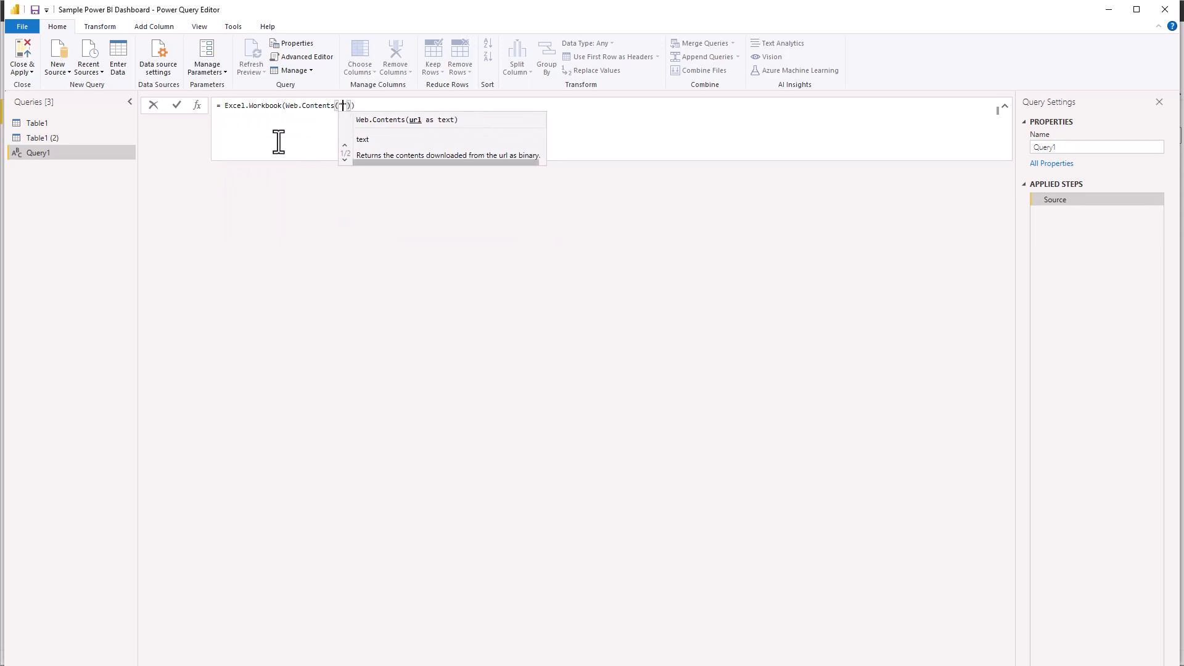
text(")
key(ctrl+v)
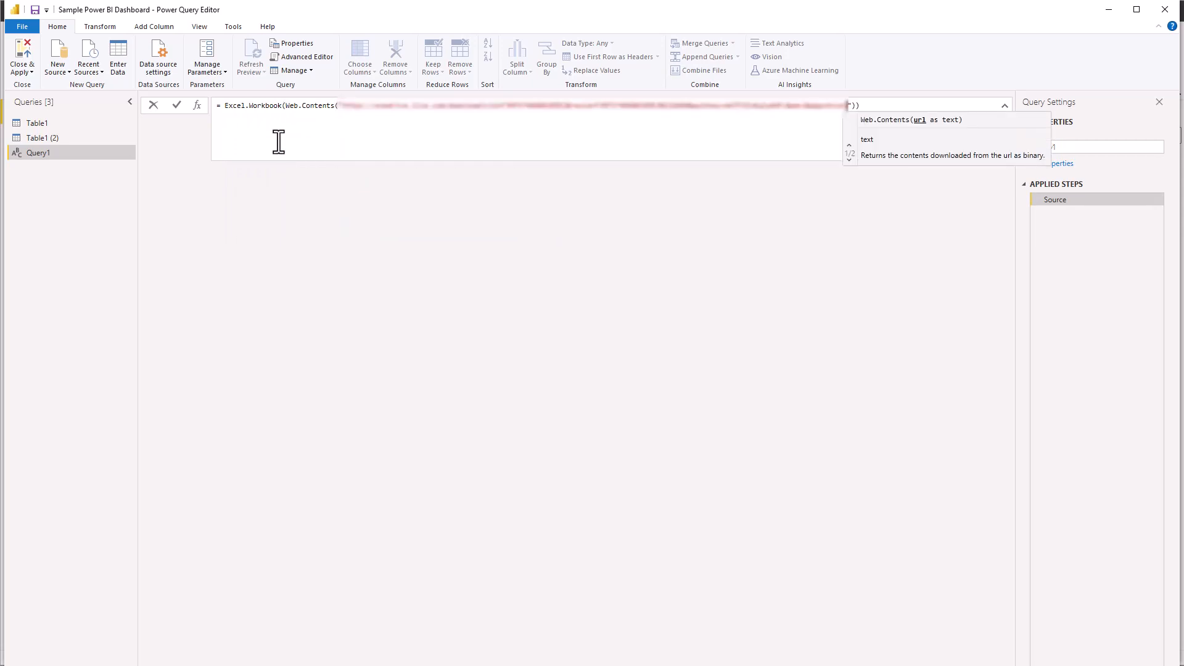
- Complete the Excel.Workbook formula with the arguments null and false after Web.Contents, and commit it
key(Right)
key(Right)
text(, )
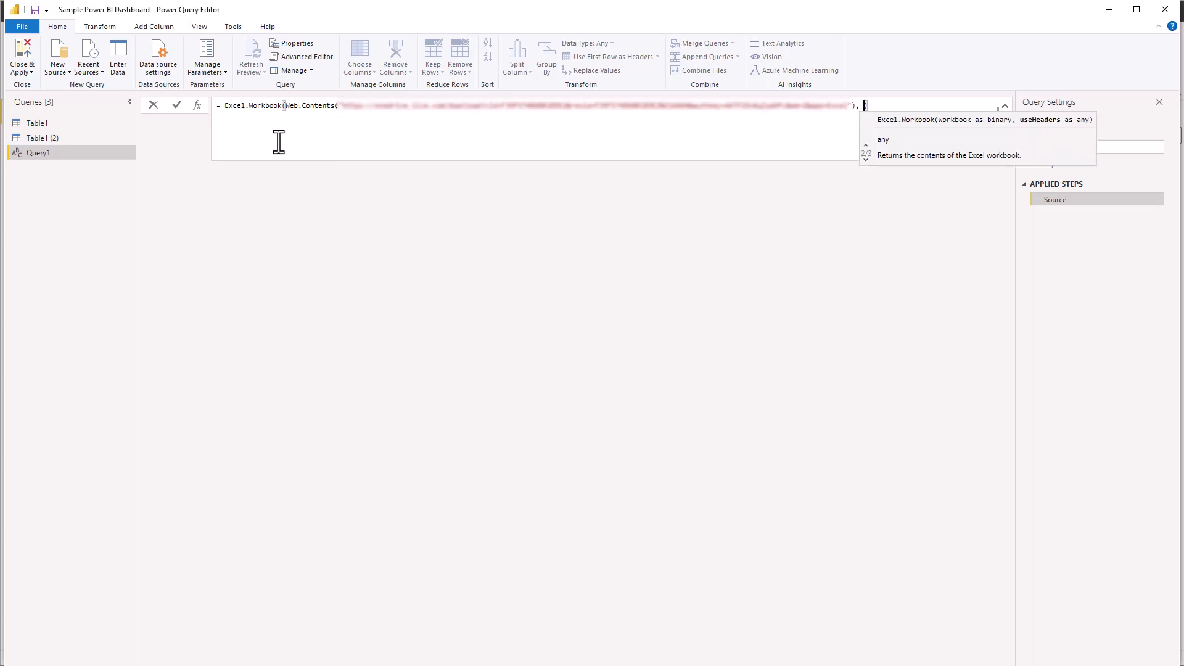
text(null, )
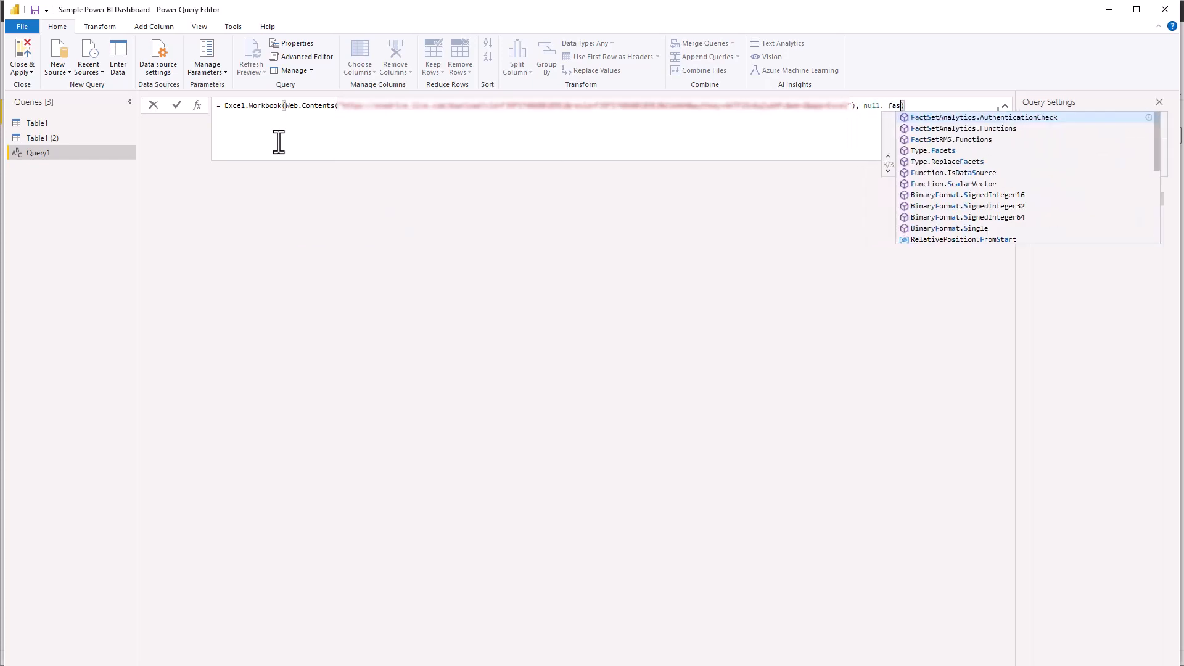
text(false)
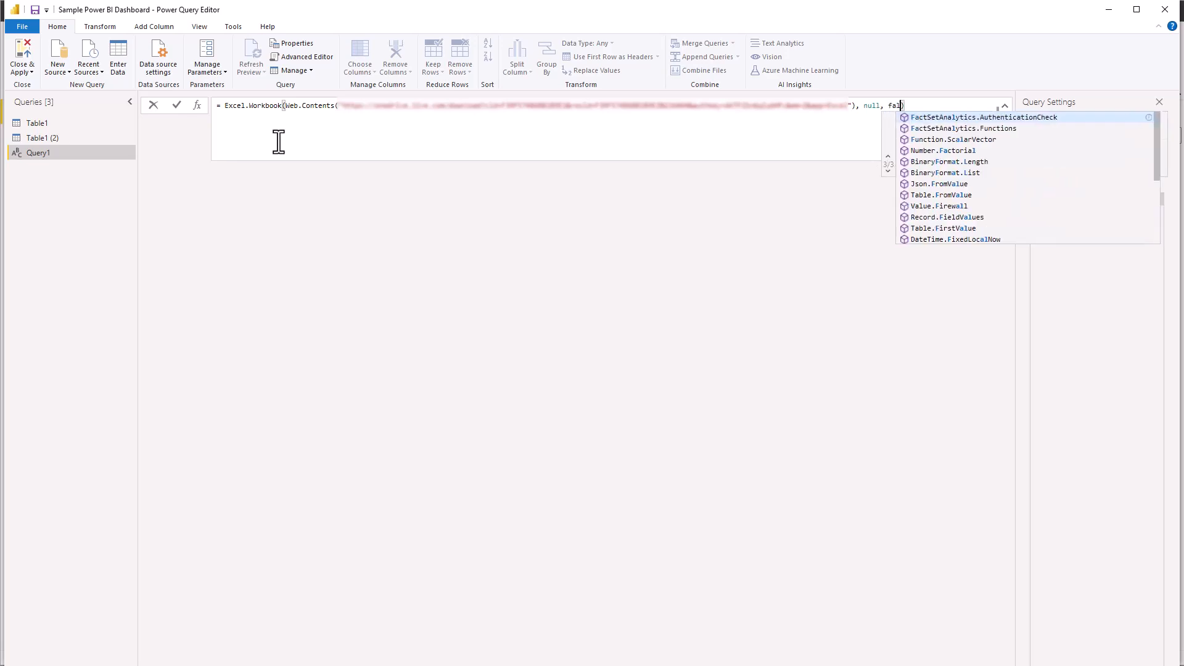
click(580, 283)
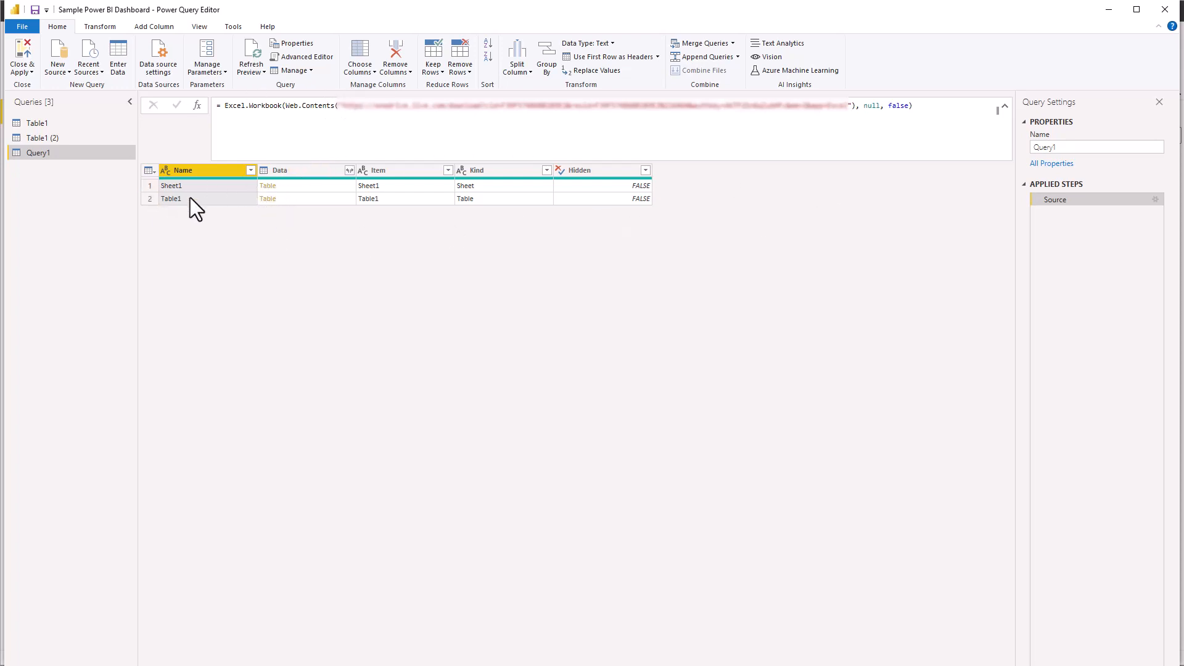
- Drill into the Table1 data of Query1, then close the query editor and apply the changes to the report
click(267, 199)
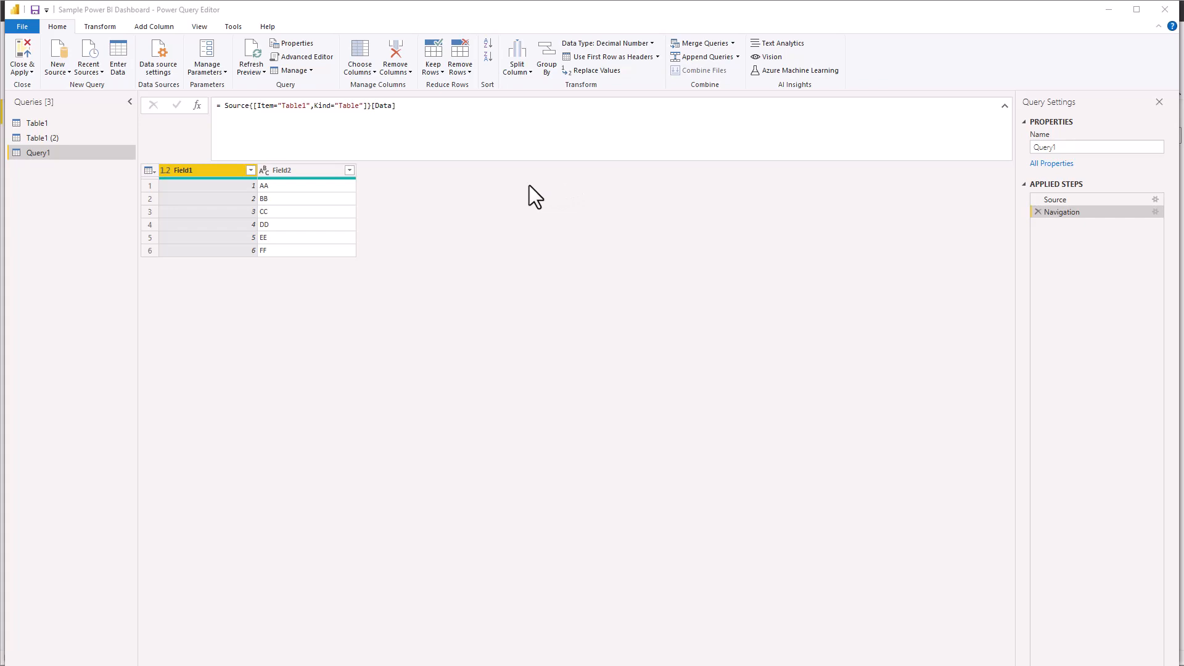
click(25, 53)
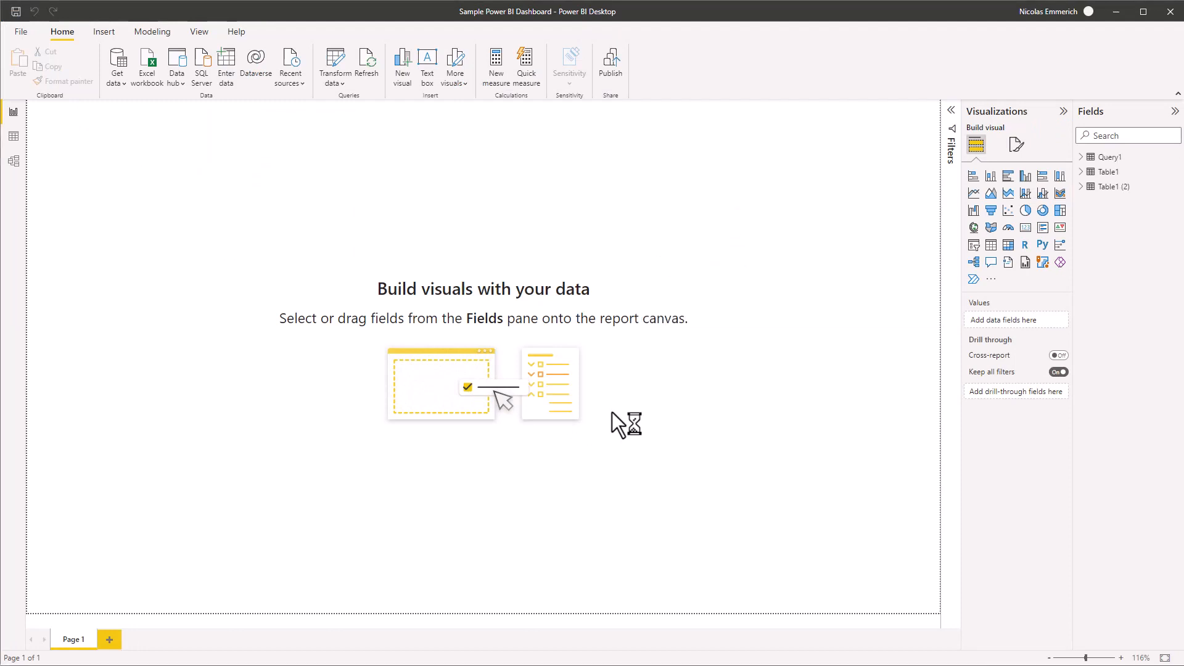
- Add a table visual to the report page and fill it with Field1 and Field2 from Query1
click(990, 246)
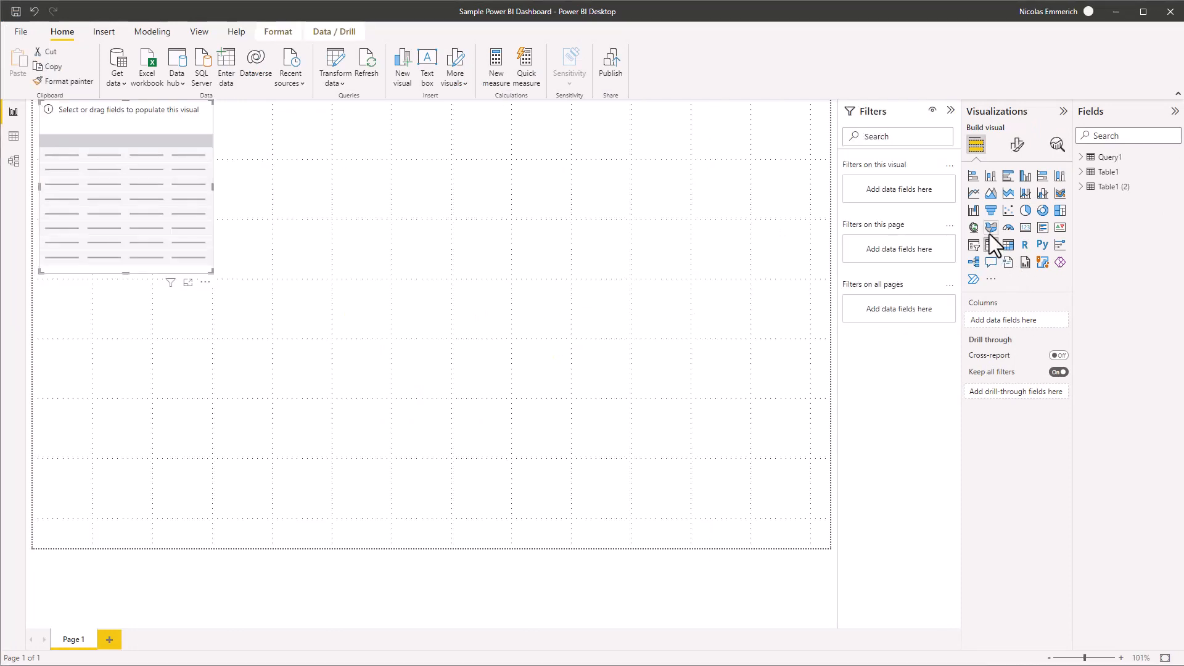
click(1081, 157)
drag(1124, 172, 147, 167)
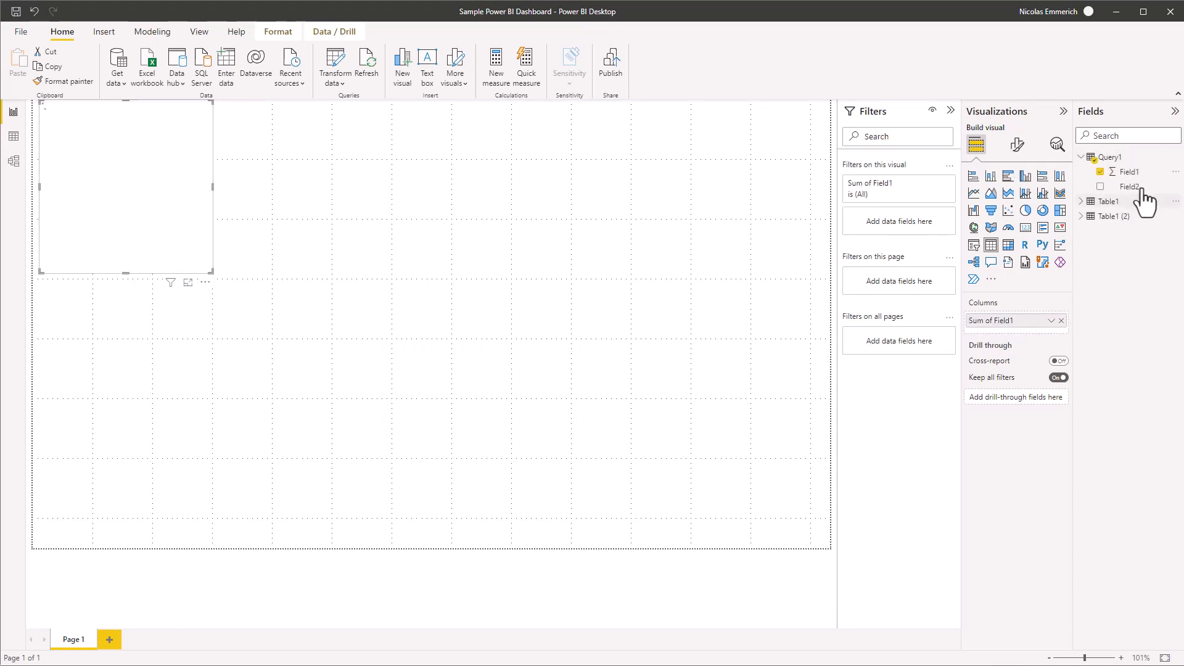
drag(1132, 187, 213, 166)
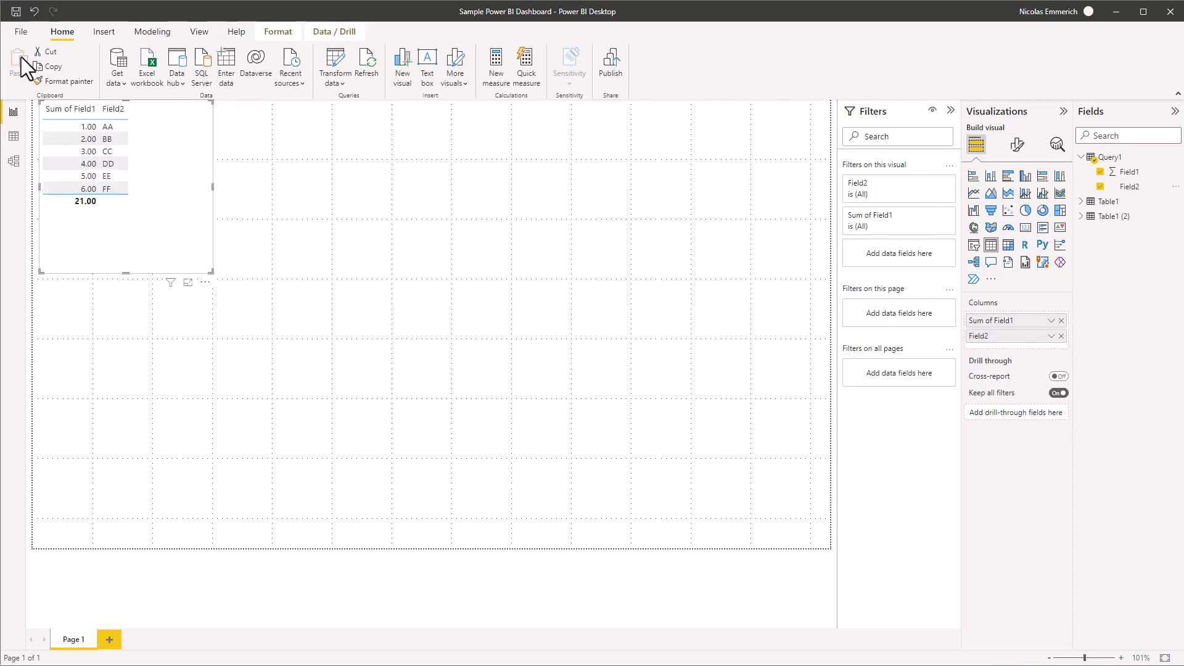
- Publish the Sample Power BI Dashboard report to Power BI with My workspace as the destination
click(24, 37)
click(52, 202)
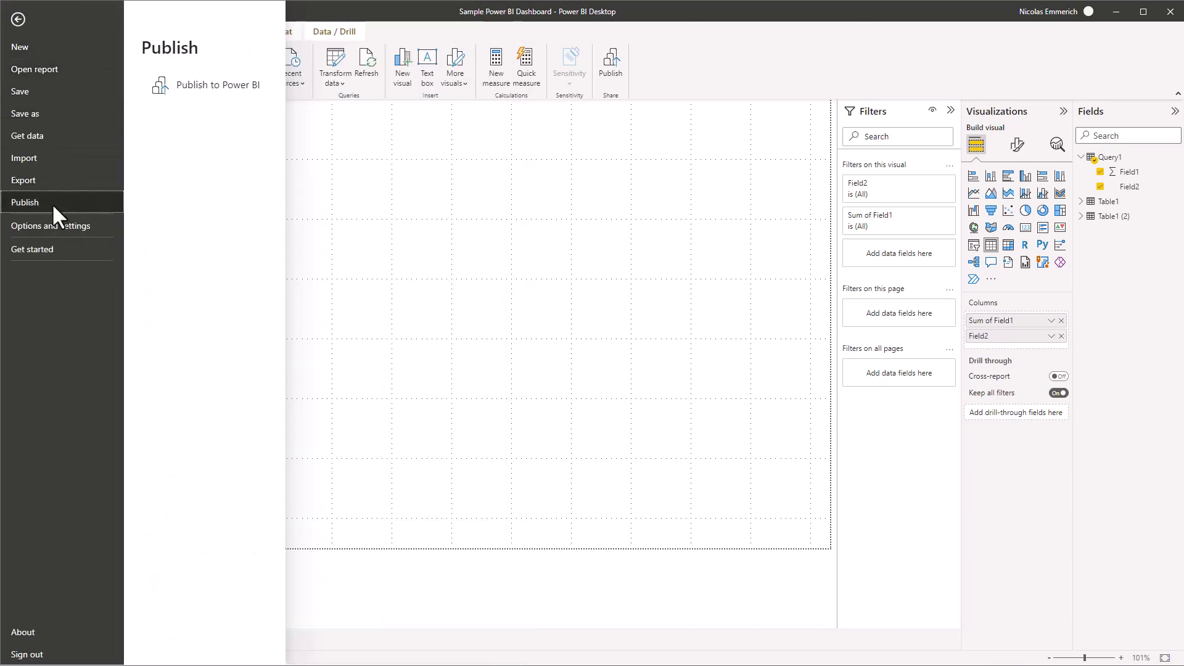
click(216, 92)
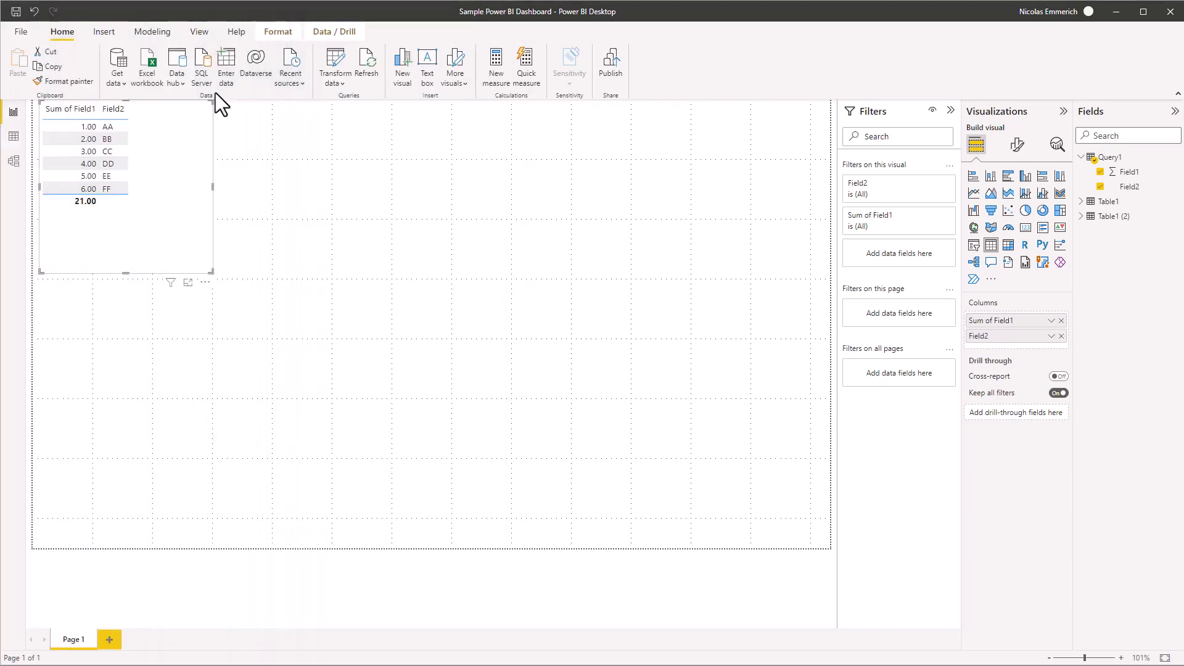
click(849, 259)
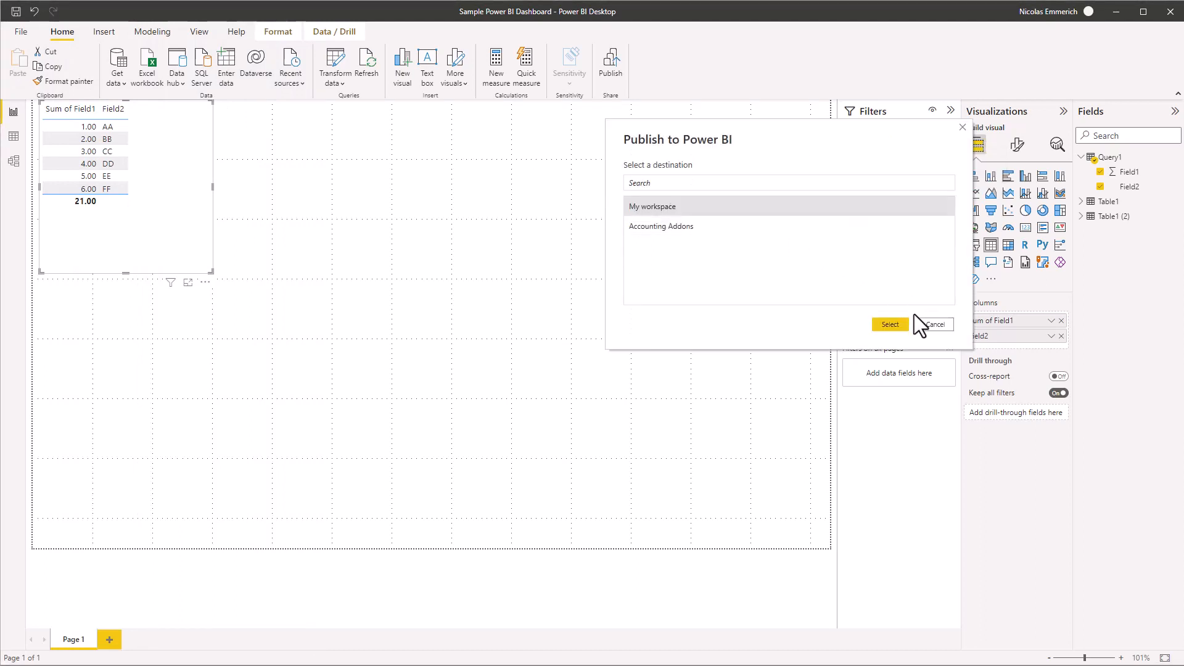
click(888, 325)
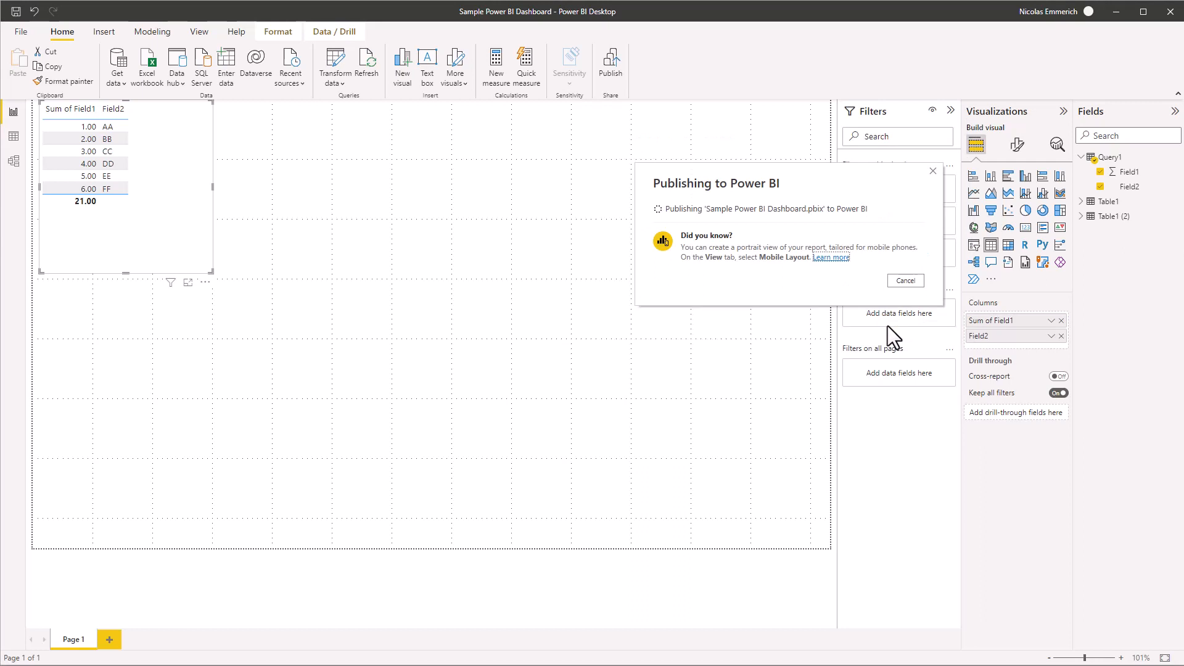
click(903, 320)
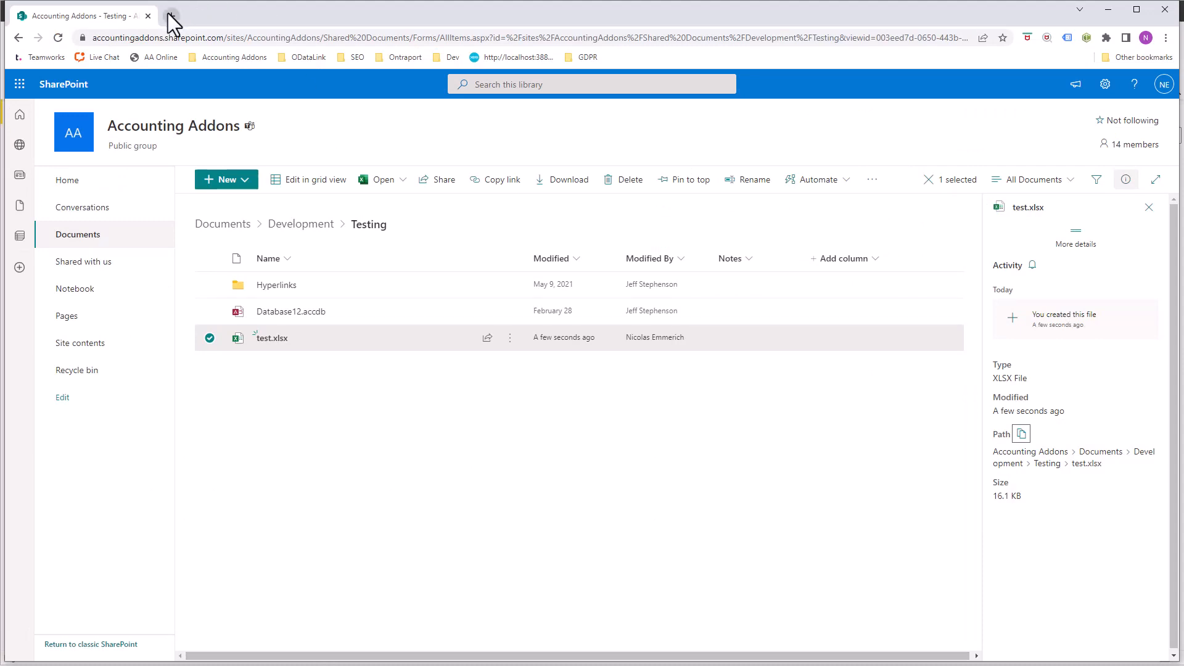
- Open the Power BI service at app.powerbi.com in a new tab of the web browser
click(168, 14)
text(app.)
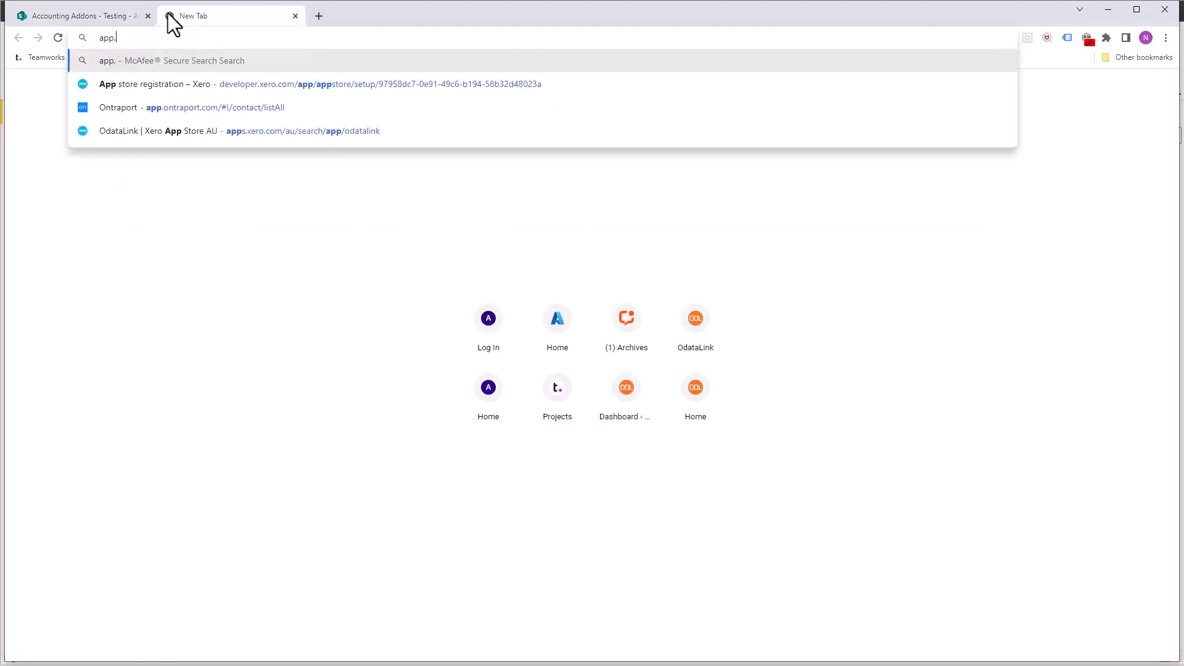
text(po)
key(Return)
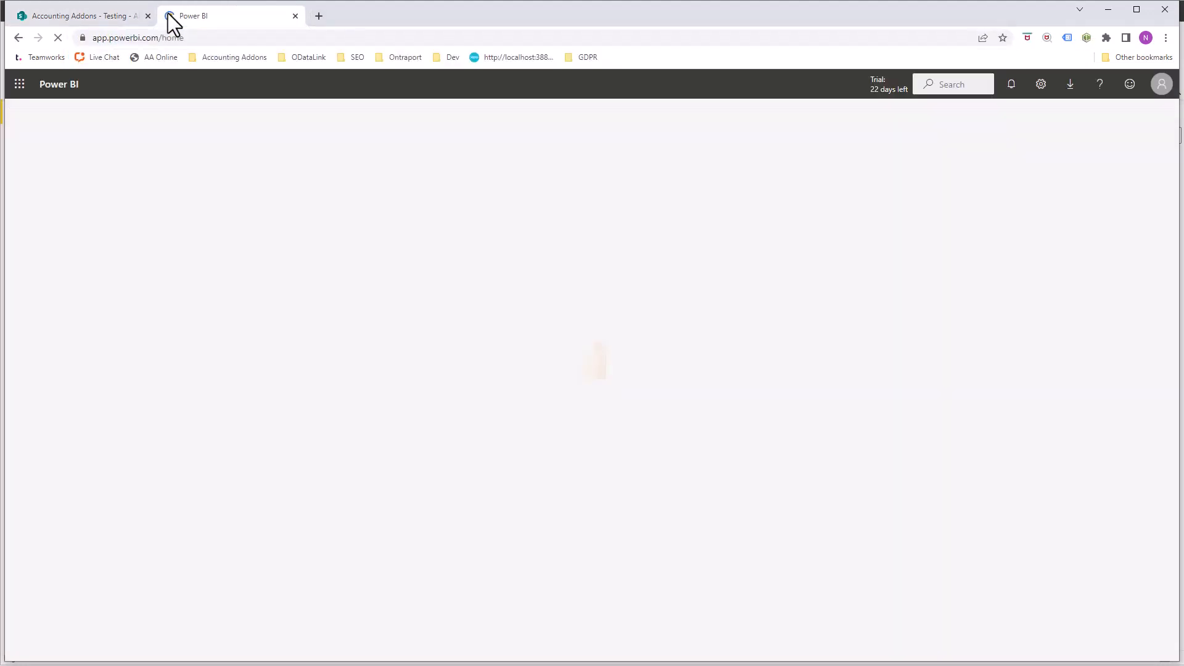
- Open the settings of the Sample Power BI Dashboard with SharePoint dataset in My workspace
click(127, 369)
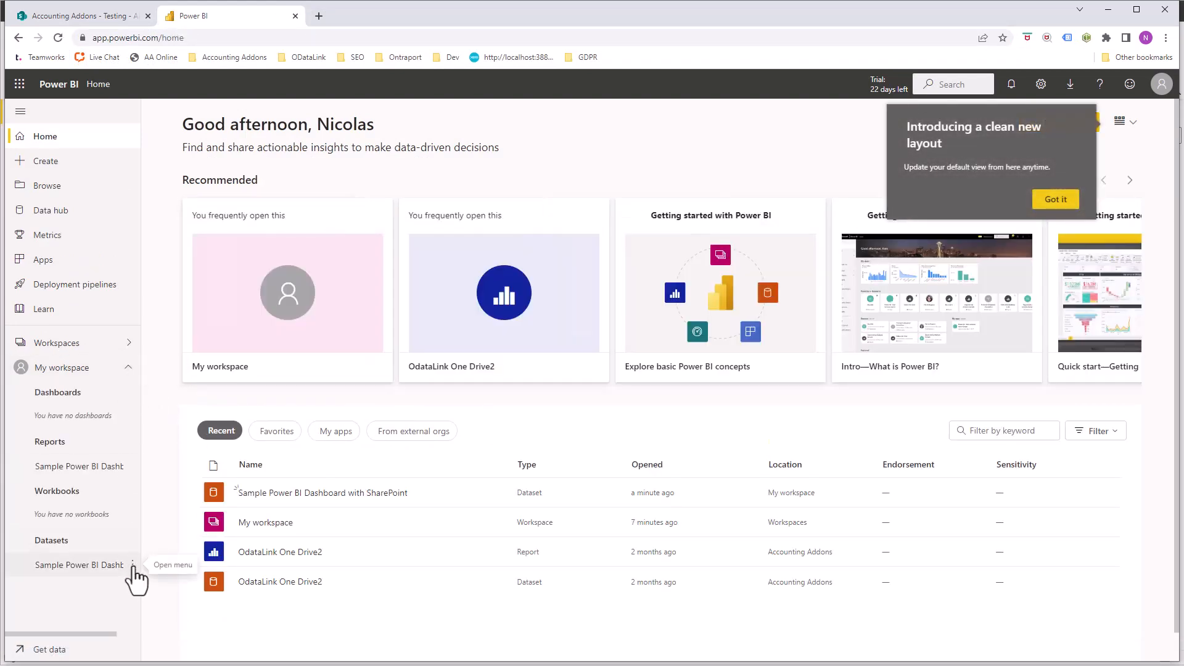
click(133, 564)
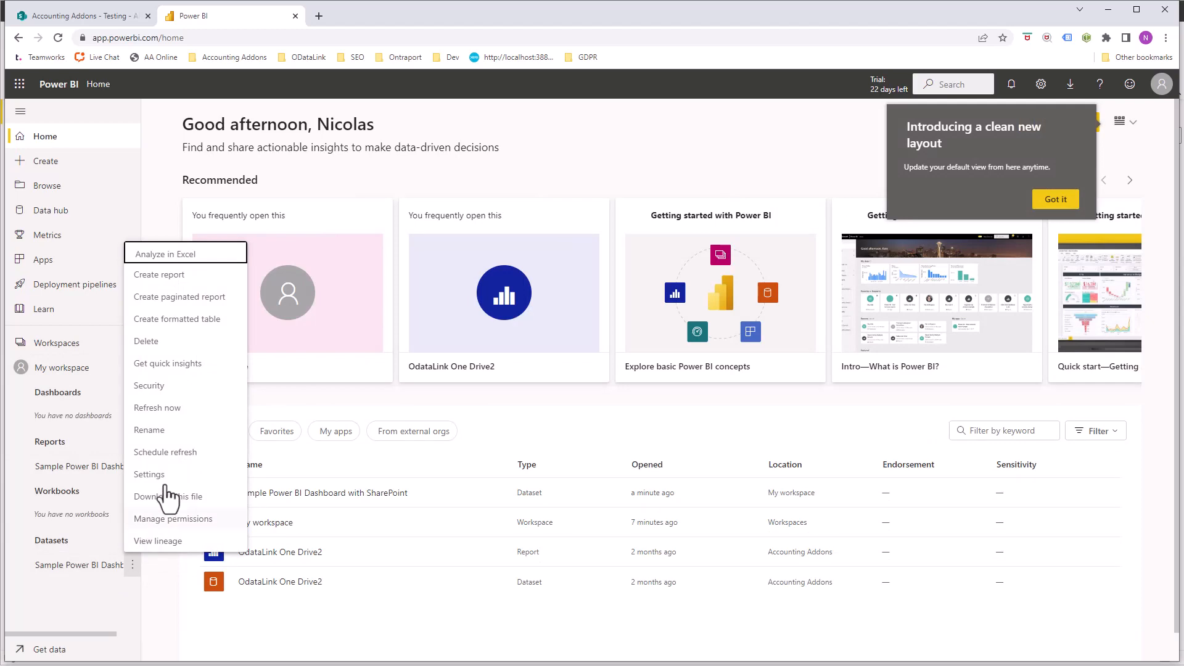
click(166, 474)
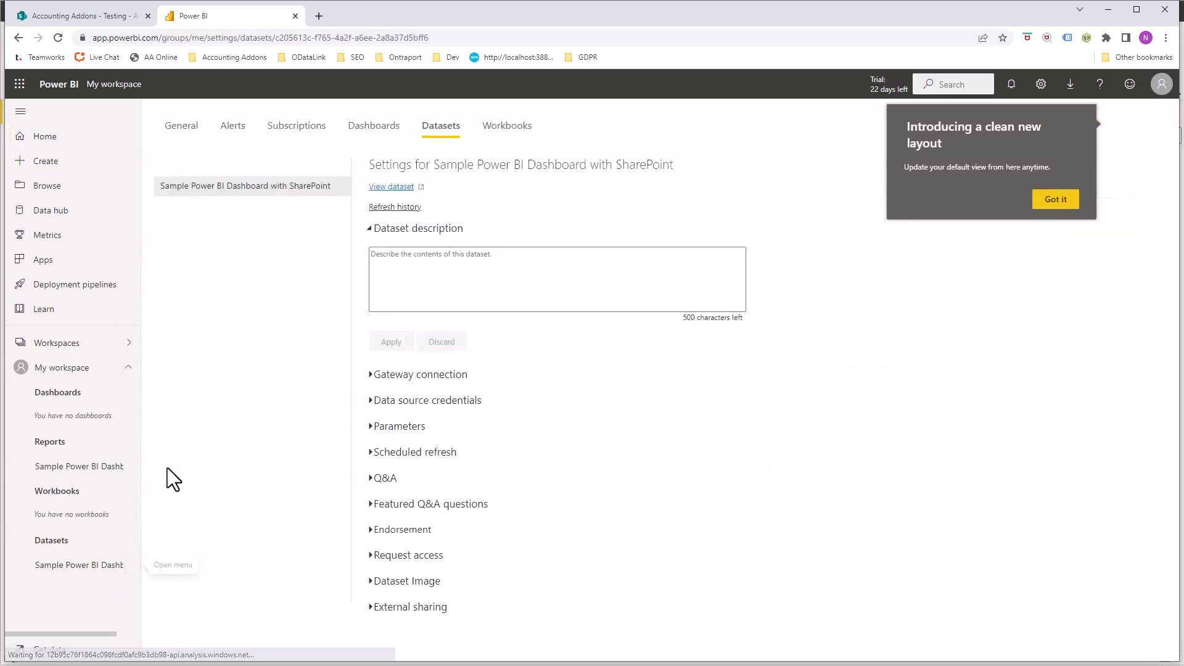
- Edit the Web data source credentials with OAuth2 authentication and Organizational privacy level, and sign in with the Microsoft account
click(370, 400)
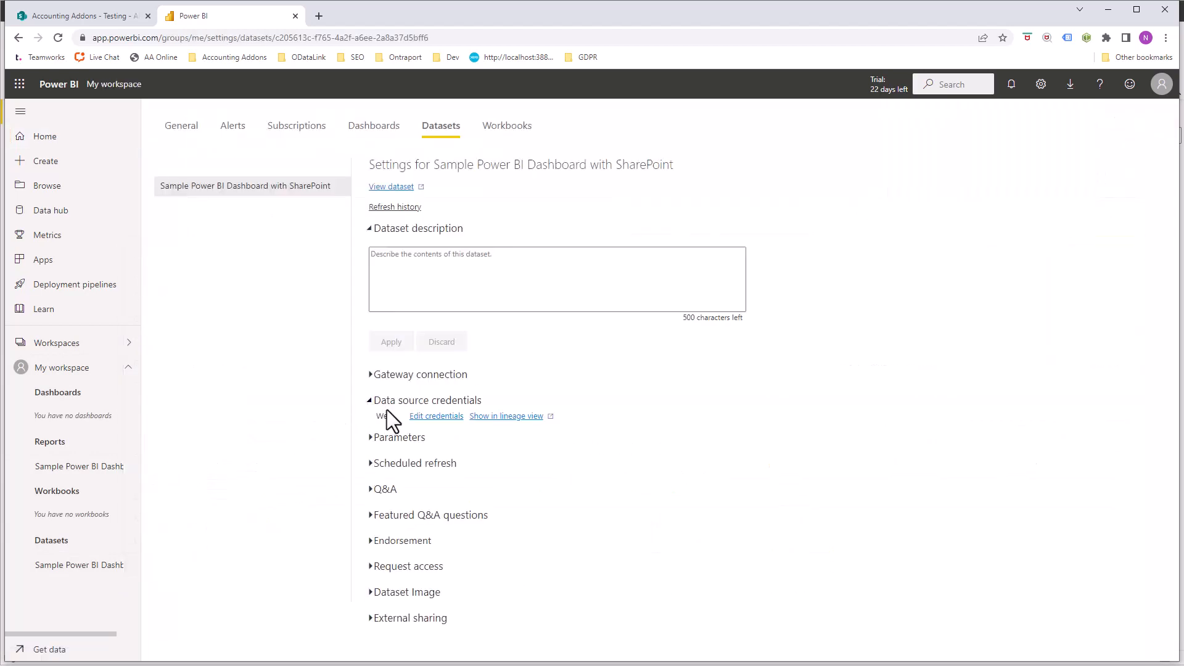
click(429, 417)
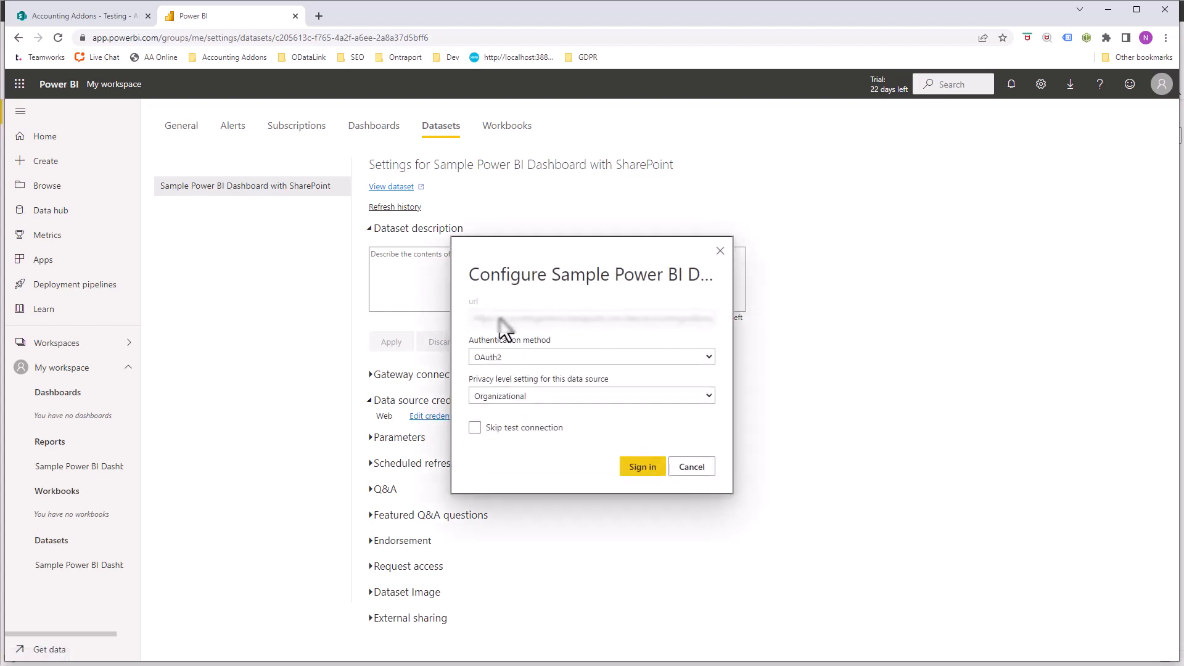
click(551, 357)
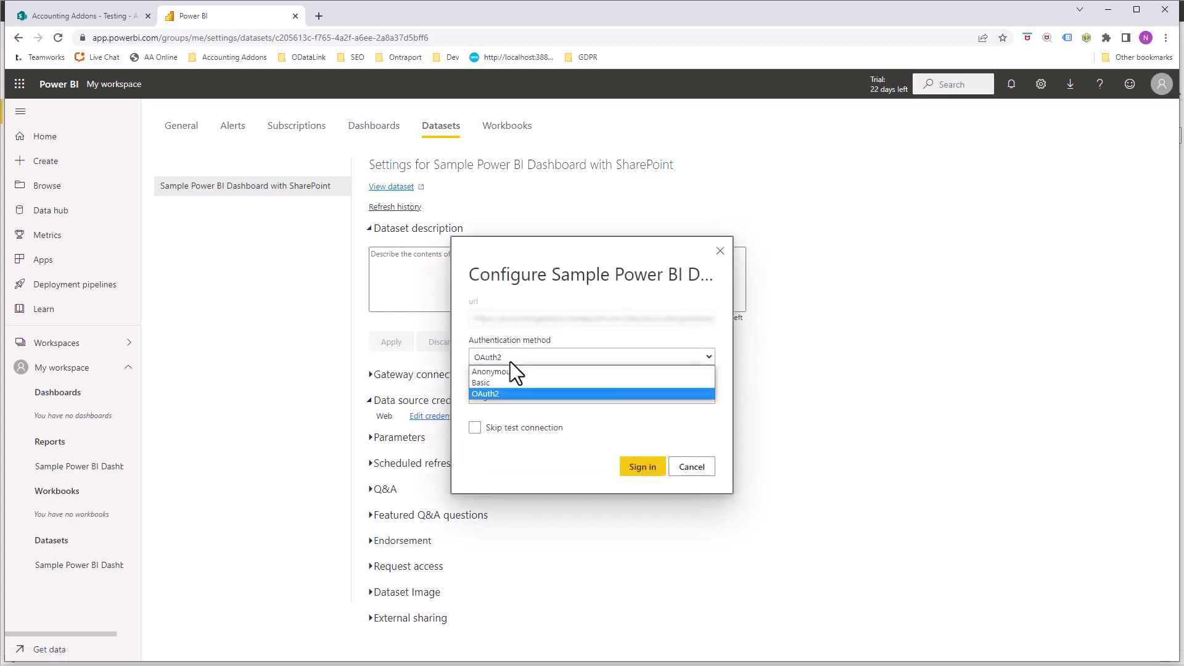
click(494, 394)
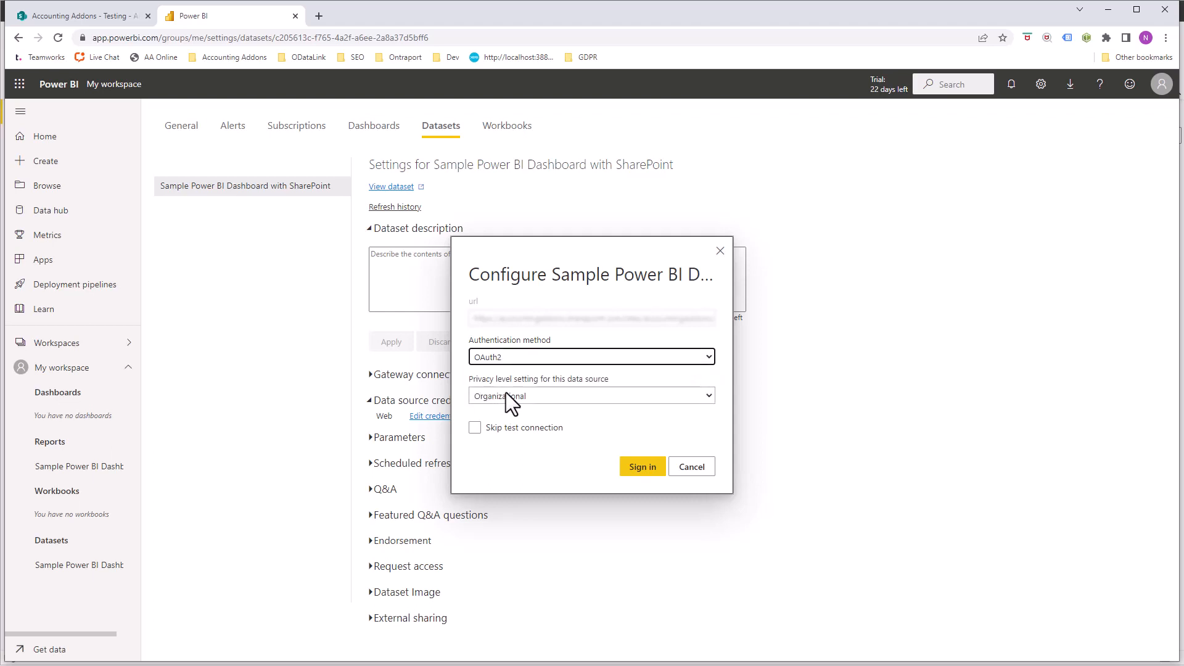
click(506, 394)
click(483, 433)
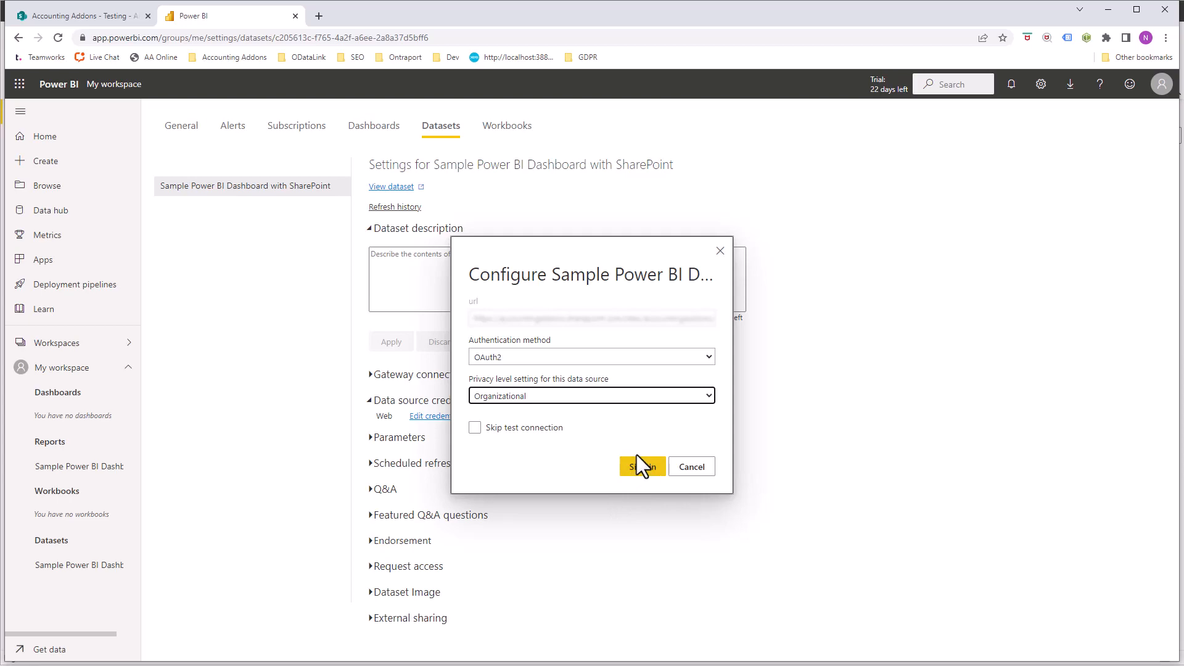
drag(637, 454, 641, 466)
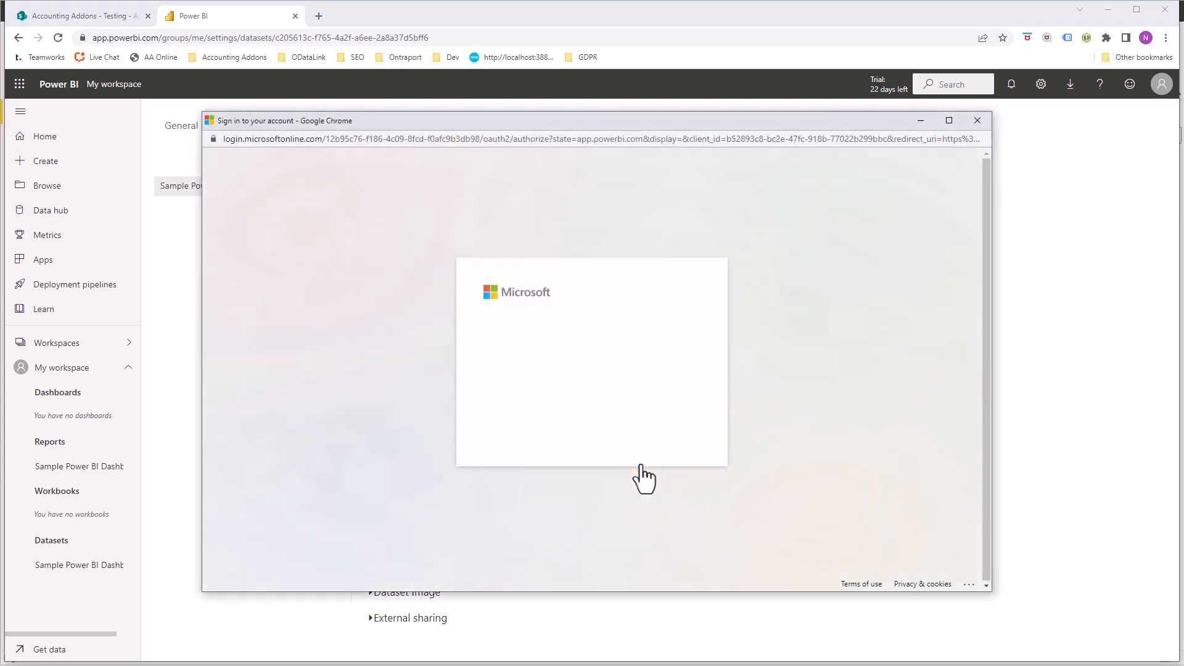
click(600, 365)
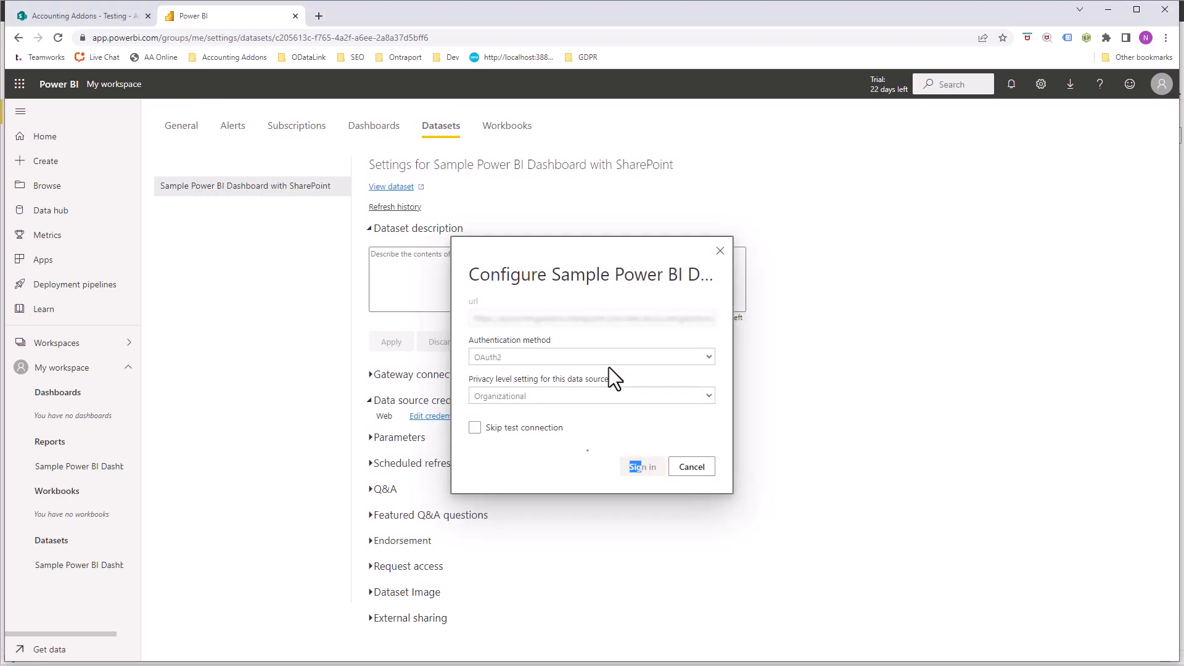